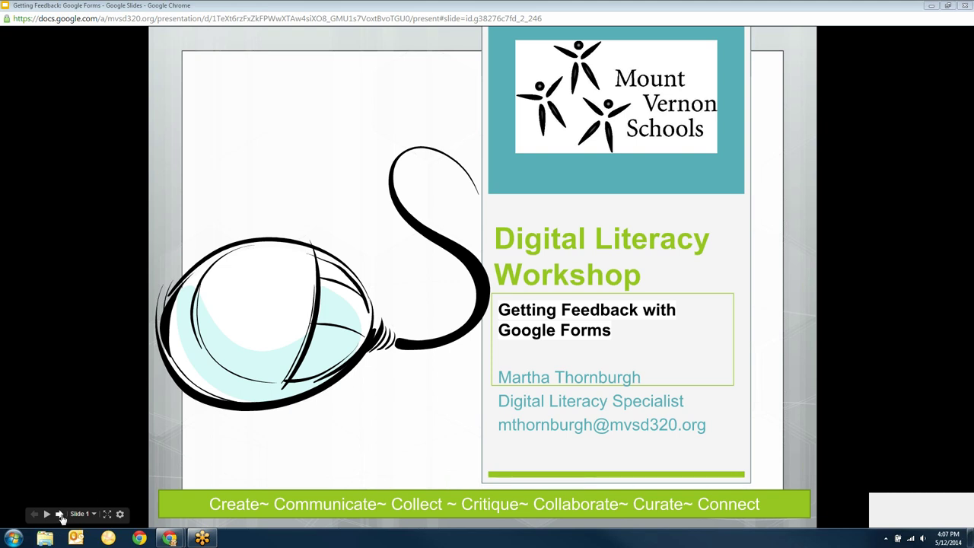
# Advance the slideshow to slide 2, Collaborative Notes
pyautogui.click(61, 515)
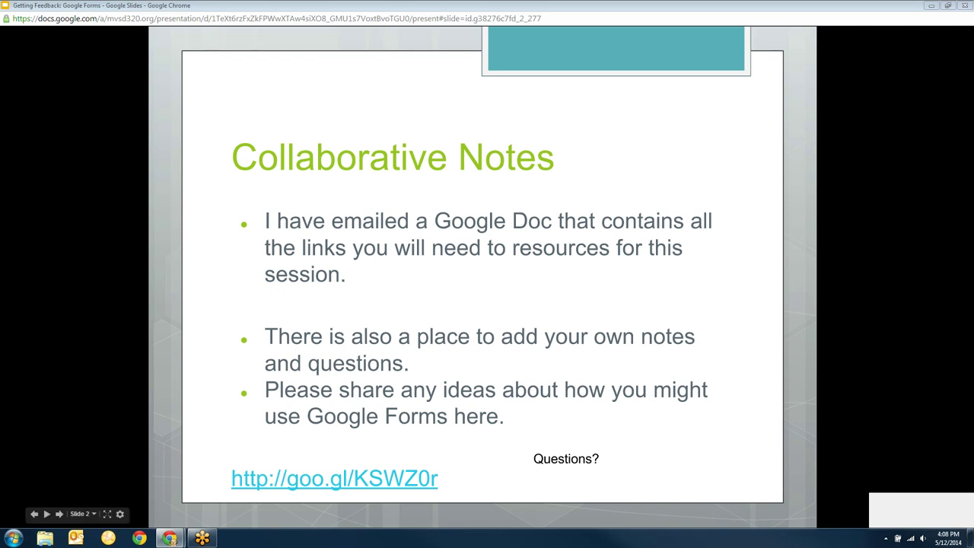
pyautogui.hotkey('alt', 'Tab')
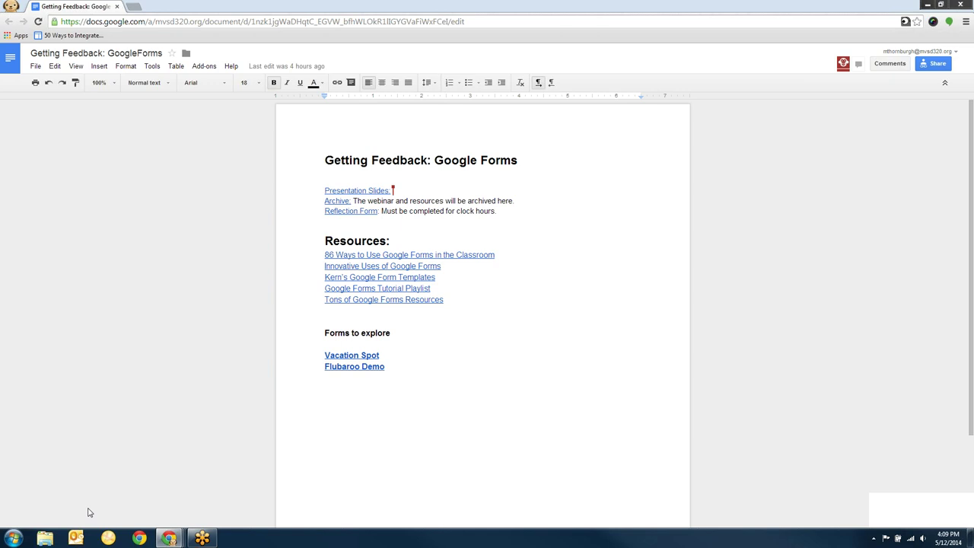
pyautogui.moveTo(169, 538)
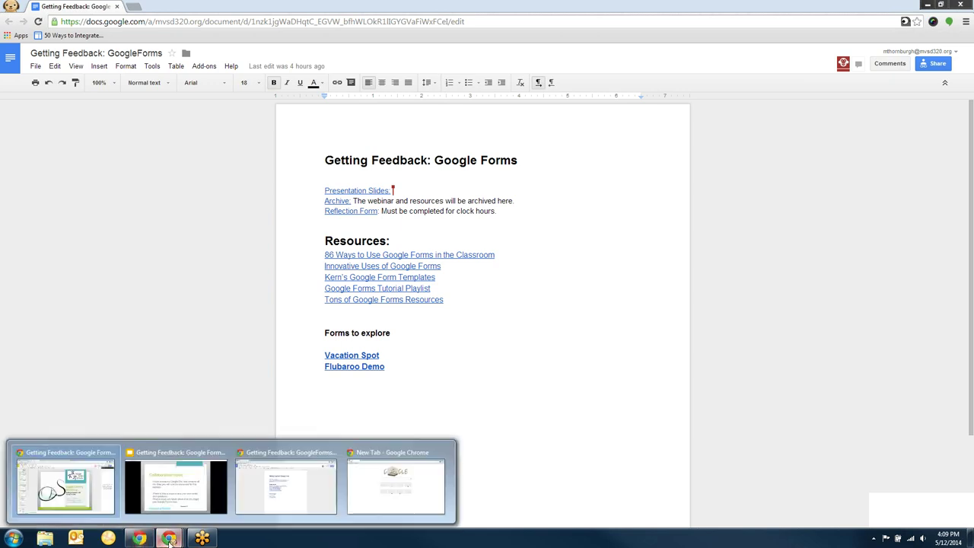
# Return to the slideshow and advance past Go To Meeting to the Learning Targets slide
pyautogui.click(201, 506)
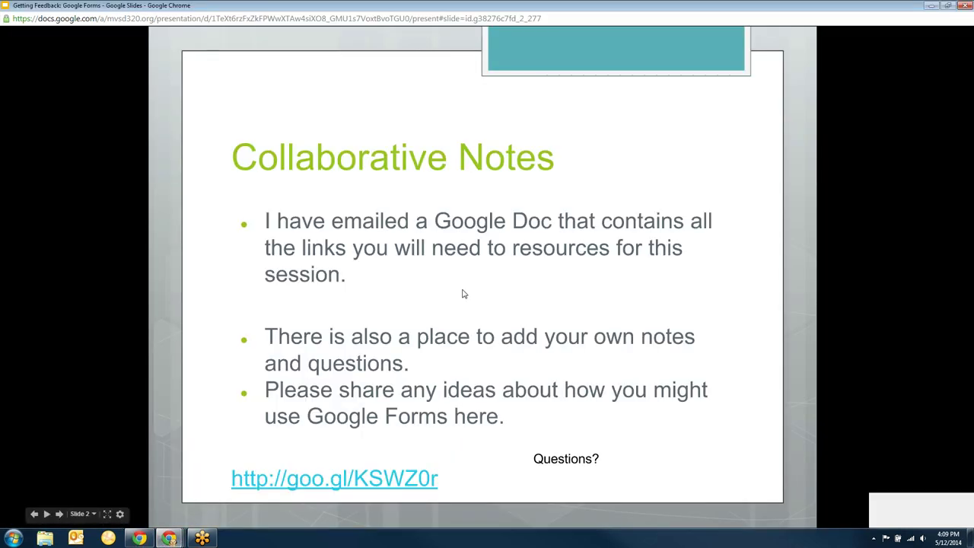
pyautogui.moveTo(482, 274)
pyautogui.click(59, 513)
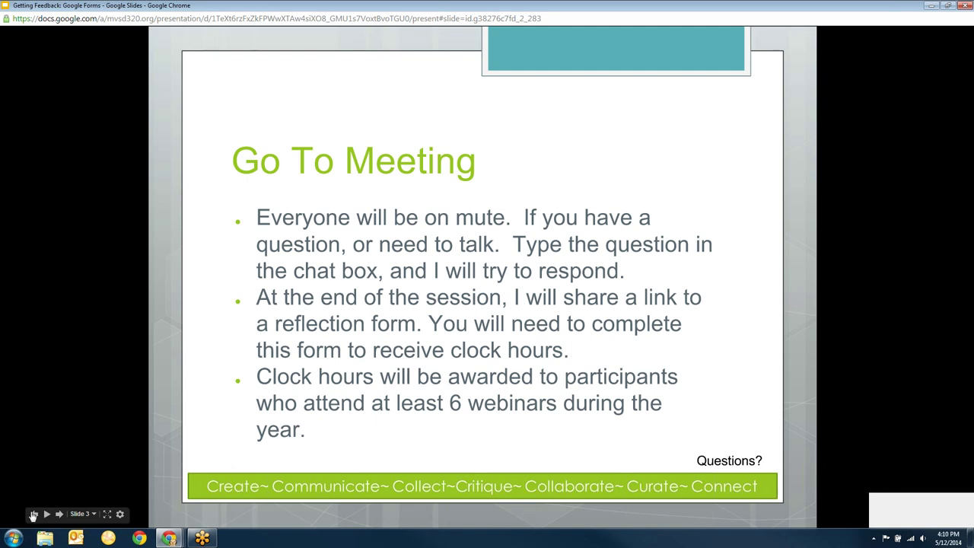
pyautogui.click(56, 517)
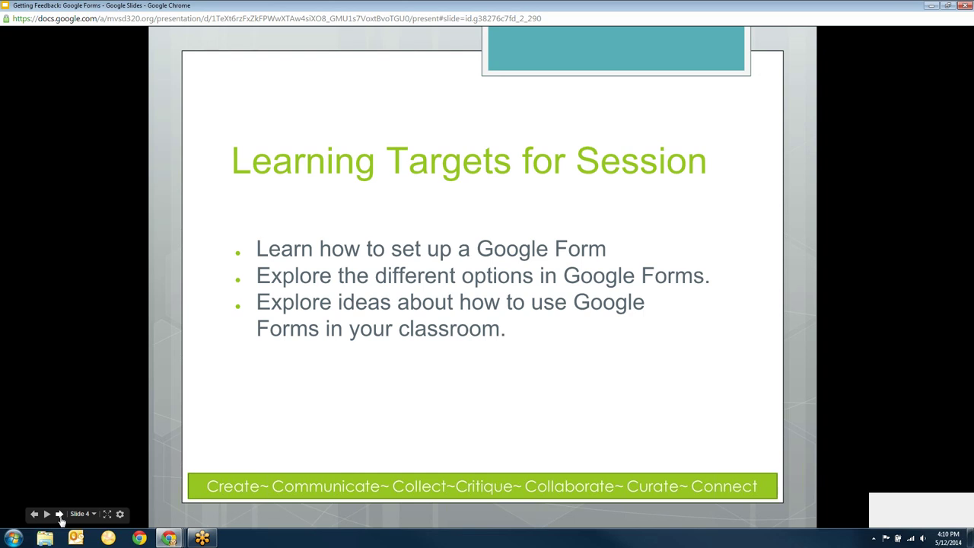
# Advance the slideshow to the Summer Digital Literacy Workshops slide
pyautogui.click(59, 514)
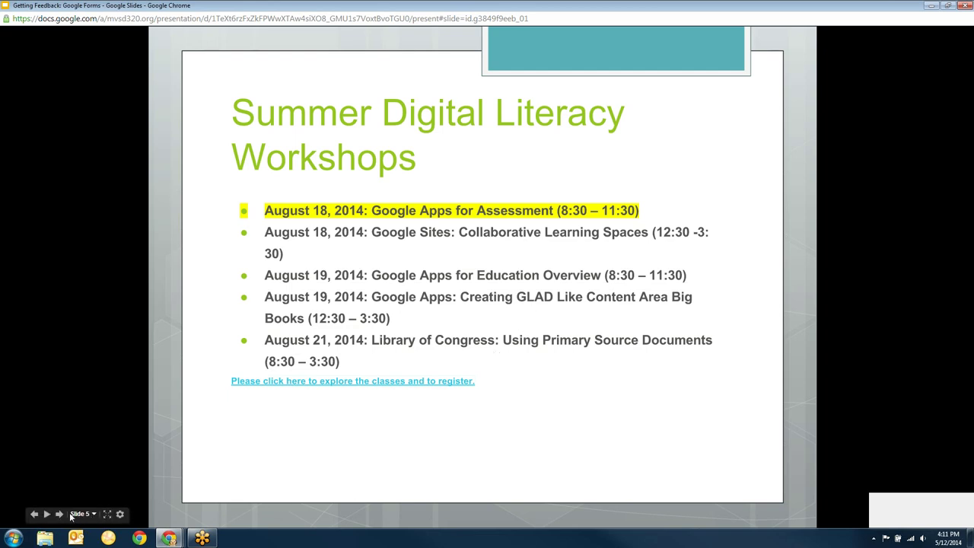
# Advance to Anatomy of a Google Form, then bring Google Drive up maximized
pyautogui.click(58, 514)
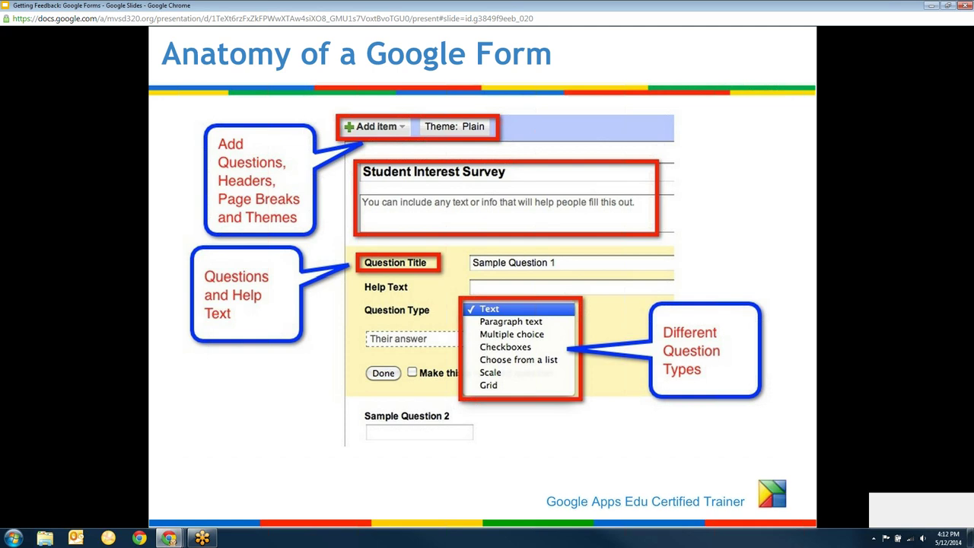
pyautogui.hotkey('alt', 'Tab')
pyautogui.moveTo(631, 15); pyautogui.dragTo(45, 4)
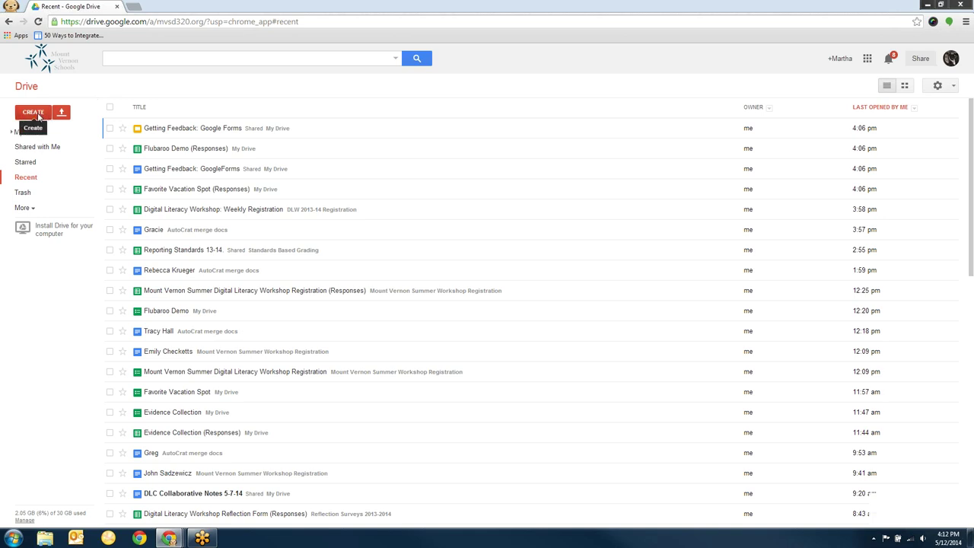
# Create a new blank Google Form from Drive's CREATE menu
pyautogui.click(38, 116)
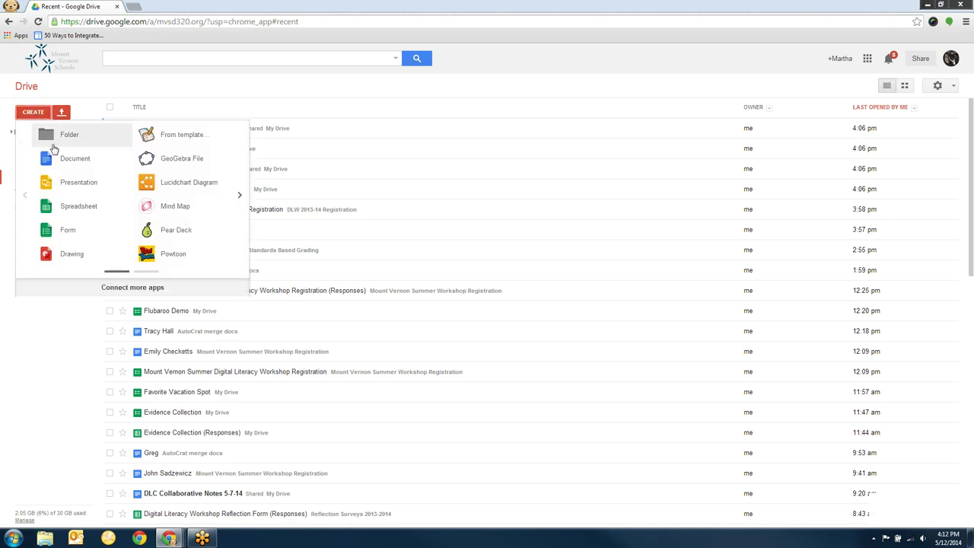
pyautogui.click(67, 233)
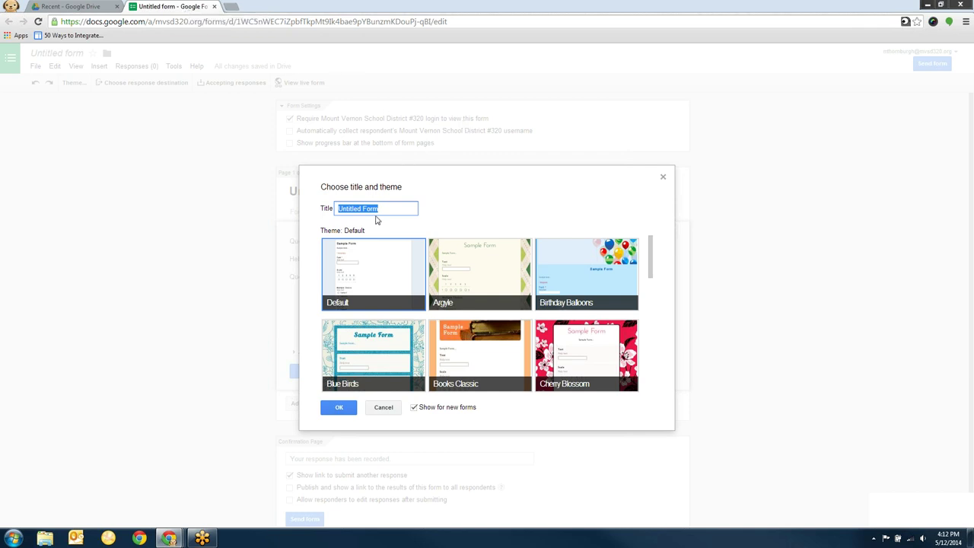
# Title the new form 'Documenting Evidence' and confirm the Default theme
pyautogui.moveTo(380, 208); pyautogui.dragTo(318, 210)
pyautogui.write('Ev')
pyautogui.write('den')
pyautogui.press('BackSpace')
pyautogui.press('BackSpace')
pyautogui.press('BackSpace')
pyautogui.press('BackSpace')
pyautogui.press('BackSpace')
pyautogui.write('d')
pyautogui.press('BackSpace')
pyautogui.write('Documenting Evidence')
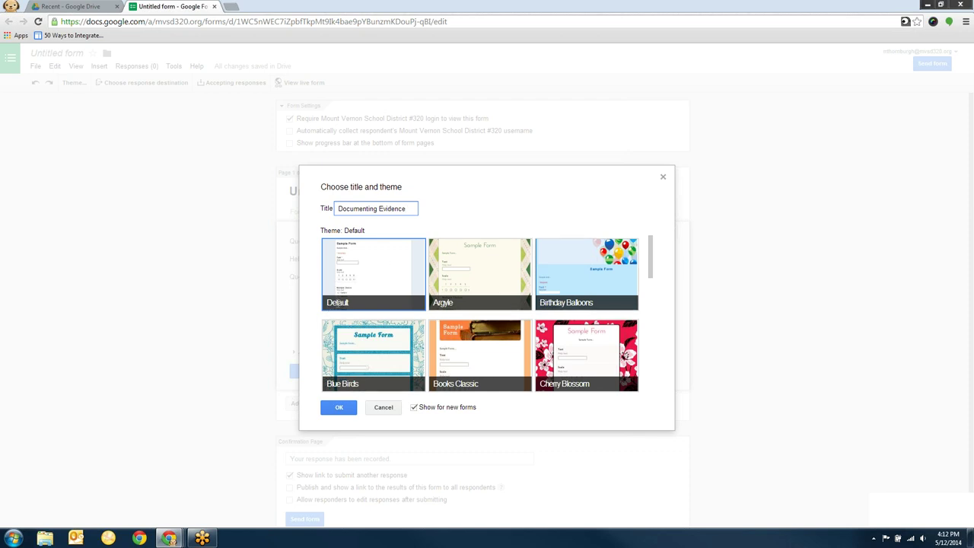
pyautogui.moveTo(653, 266)
pyautogui.mouseDown()
pyautogui.moveTo(660, 341)
pyautogui.moveTo(652, 259)
pyautogui.mouseUp()
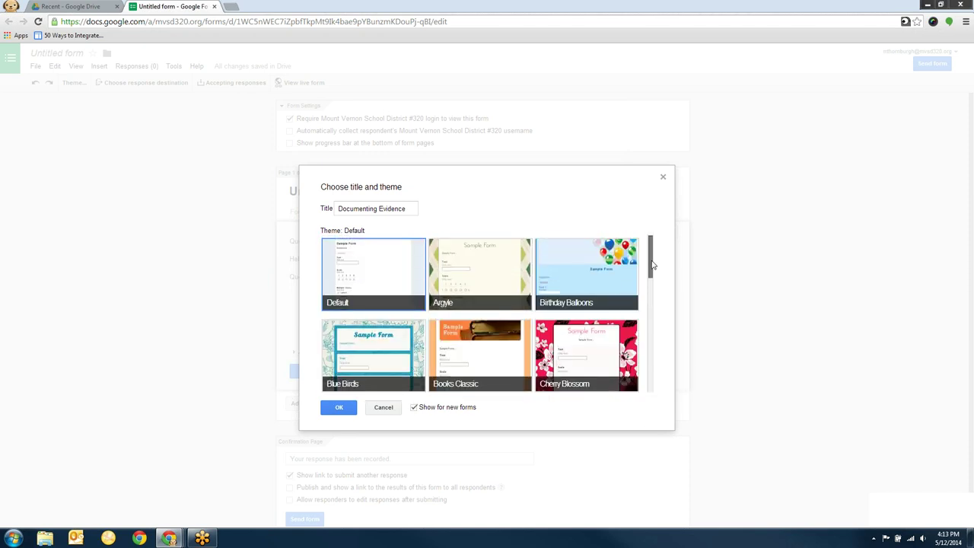
pyautogui.click(339, 409)
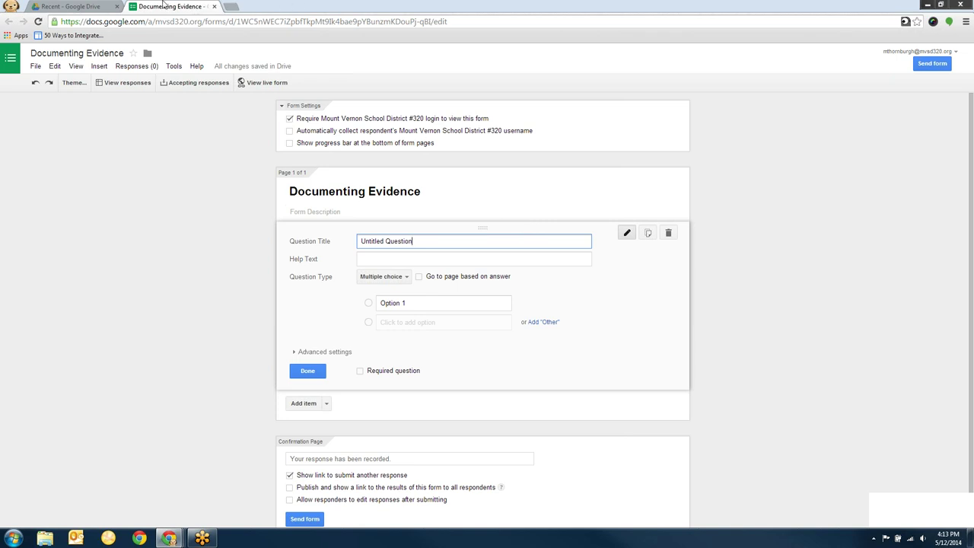
# Move the form into its own window and title the first question 'Name'
pyautogui.moveTo(168, 8); pyautogui.dragTo(966, 99)
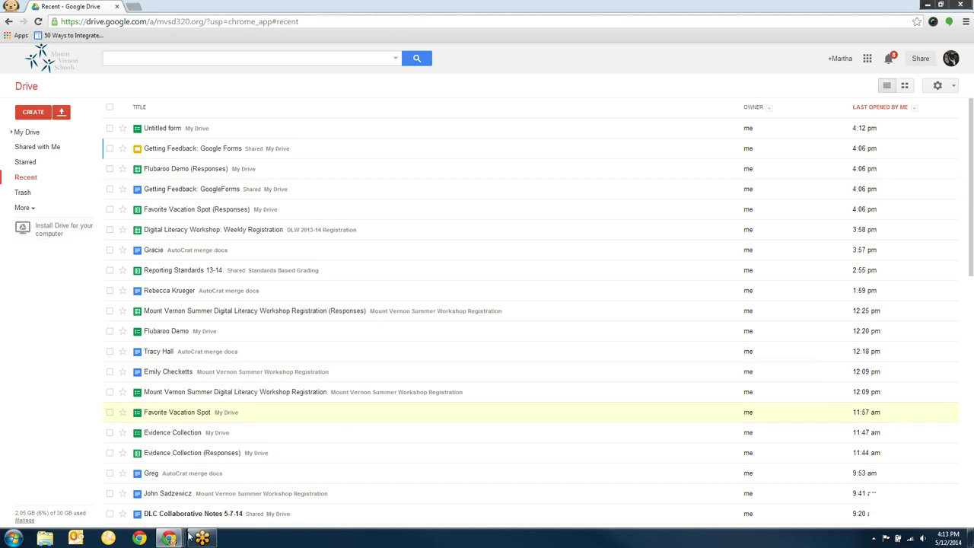
pyautogui.click(182, 514)
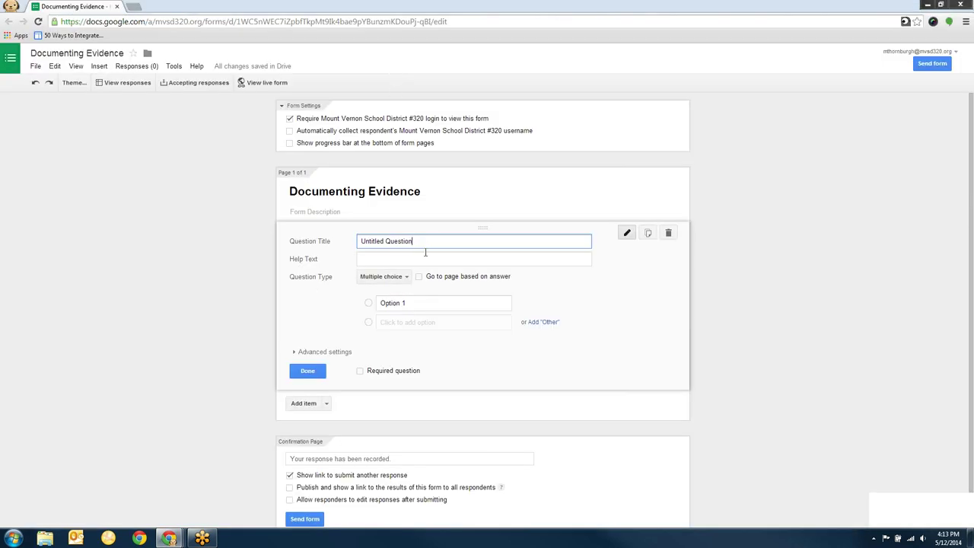
pyautogui.write('N')
pyautogui.press('BackSpace')
pyautogui.press('BackSpace')
pyautogui.press('BackSpace')
pyautogui.press('BackSpace')
pyautogui.press('BackSpace')
pyautogui.press('BackSpace')
pyautogui.press('BackSpace')
pyautogui.press('BackSpace')
pyautogui.write('Name')
pyautogui.click(388, 241)
pyautogui.click(409, 303)
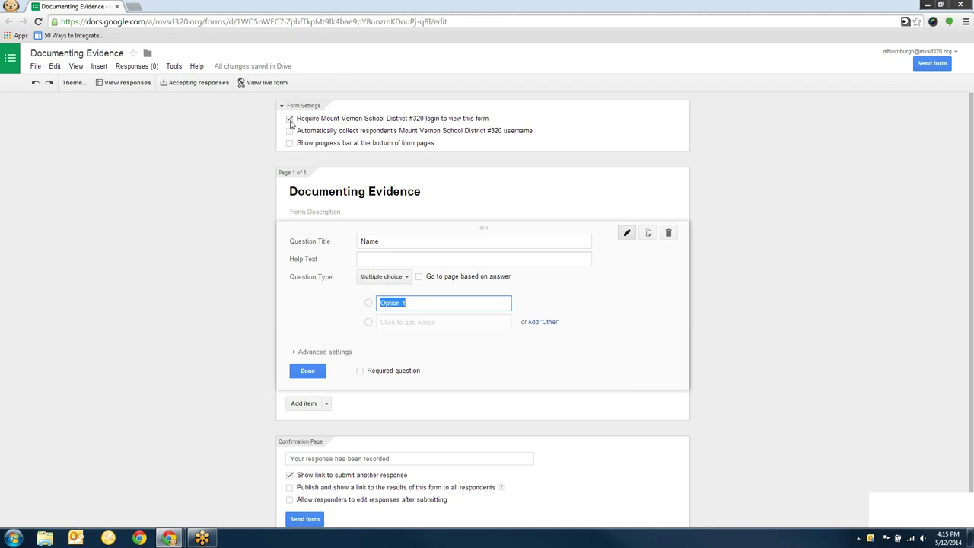
# Turn off the required sign-in and enter Noah as the first choice
pyautogui.click(290, 119)
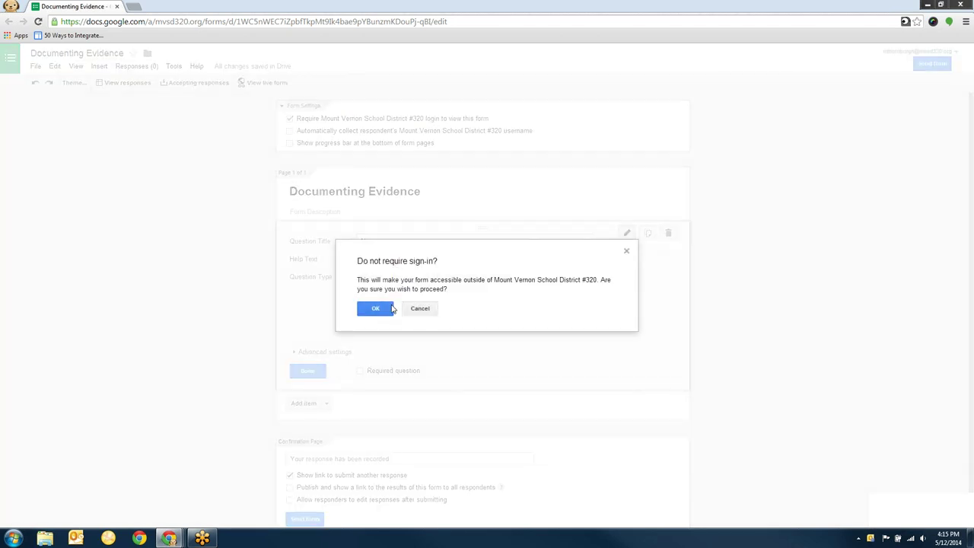
pyautogui.click(375, 308)
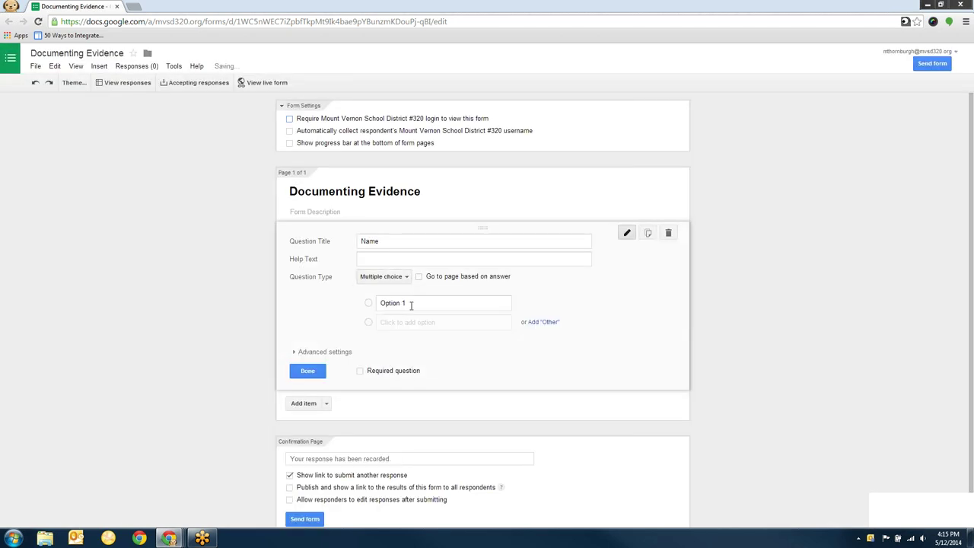
pyautogui.click(413, 305)
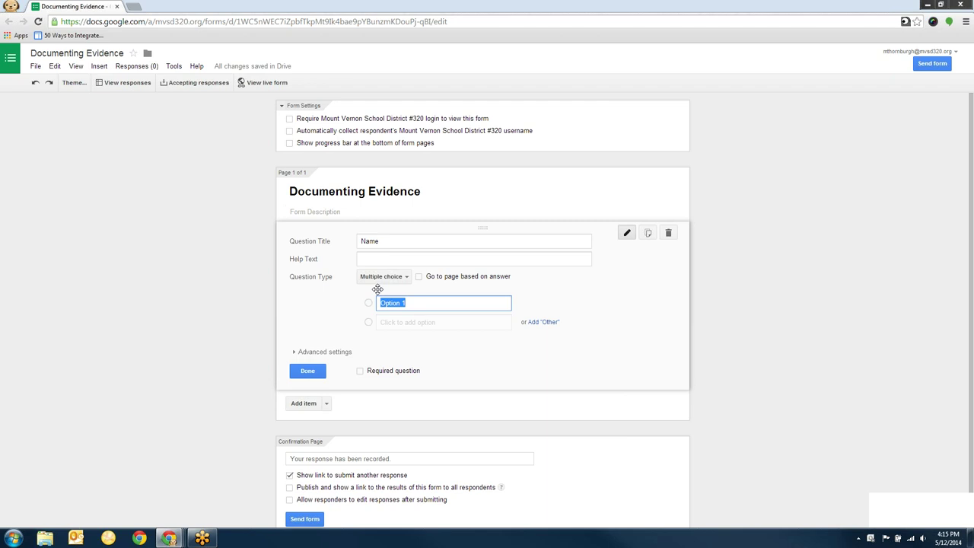
pyautogui.write('Noah')
# Add Emily and Gracie as the second and third choices
pyautogui.click(389, 322)
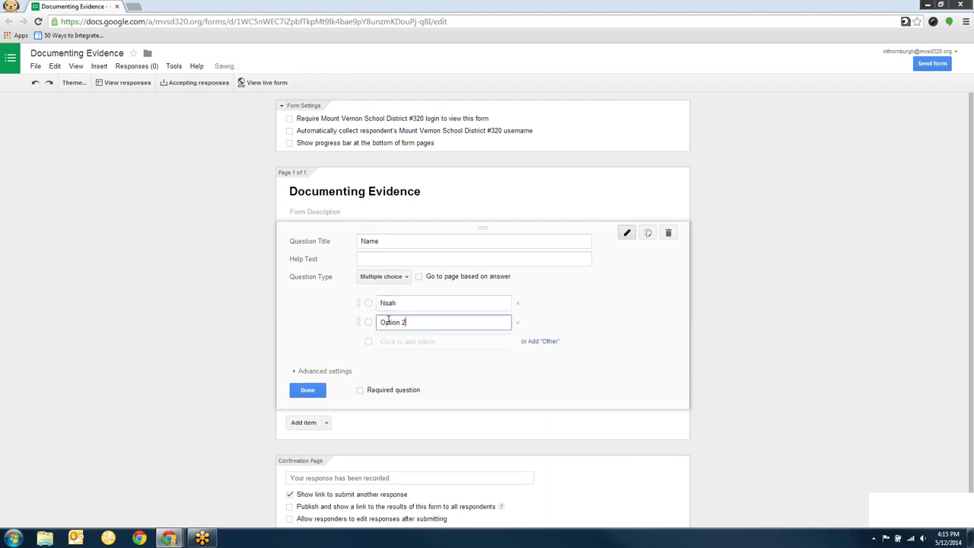
pyautogui.moveTo(412, 324); pyautogui.dragTo(376, 322)
pyautogui.write('Emily')
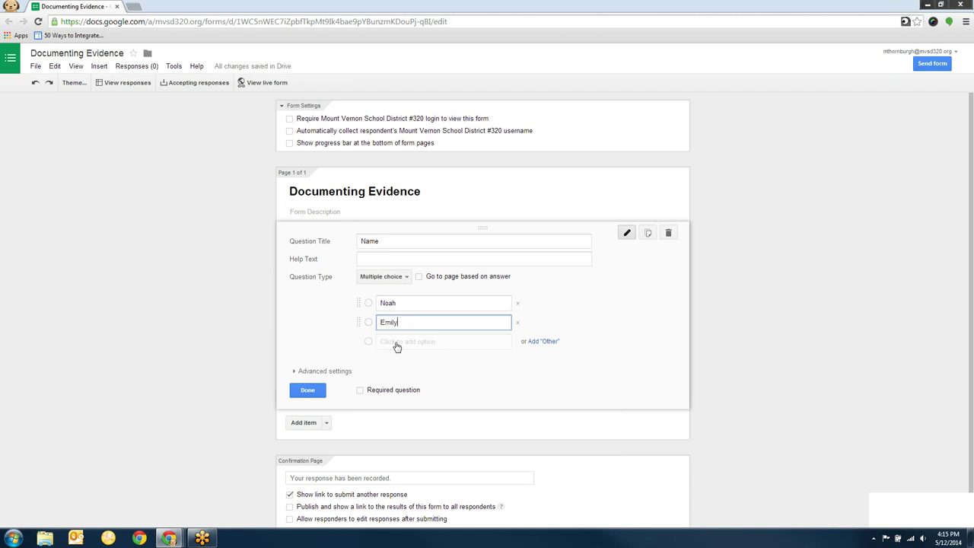
pyautogui.click(392, 342)
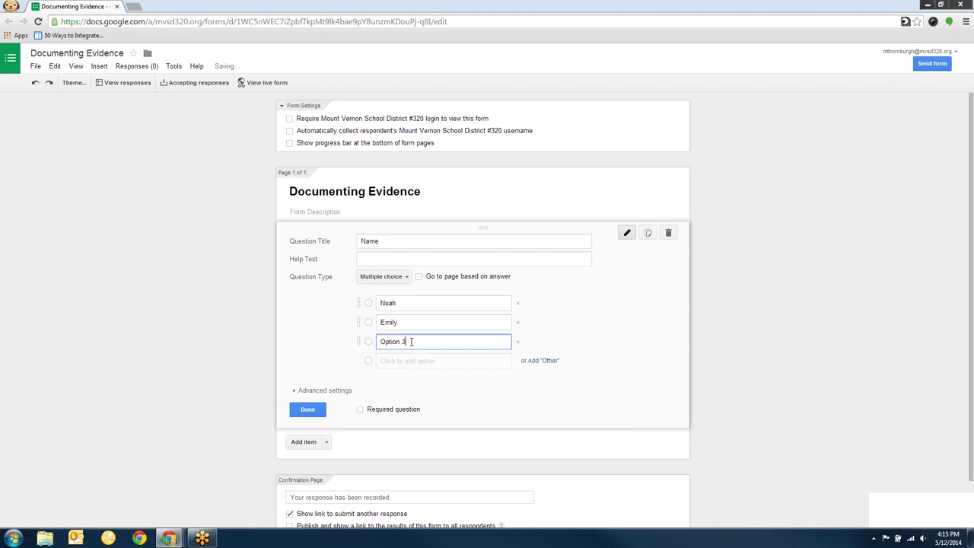
pyautogui.moveTo(411, 342); pyautogui.dragTo(377, 341)
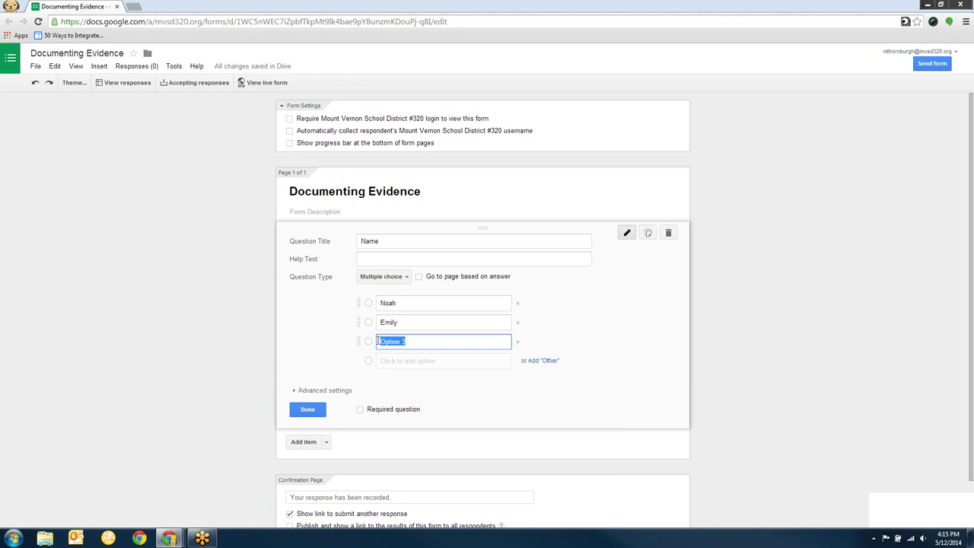
pyautogui.write('Gracie')
# Change Name to a choose-from-a-list question and finish editing it
pyautogui.click(407, 281)
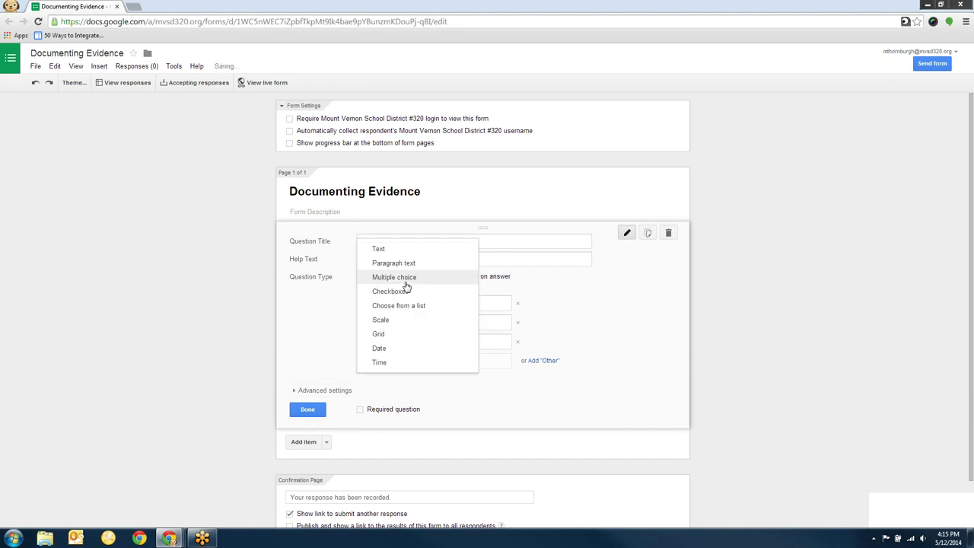
pyautogui.click(415, 308)
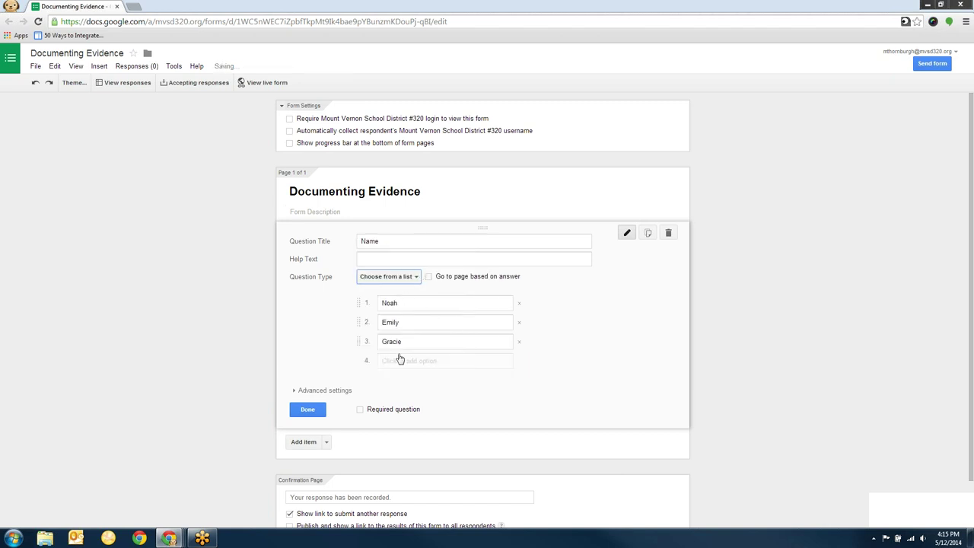
pyautogui.click(362, 417)
pyautogui.click(320, 411)
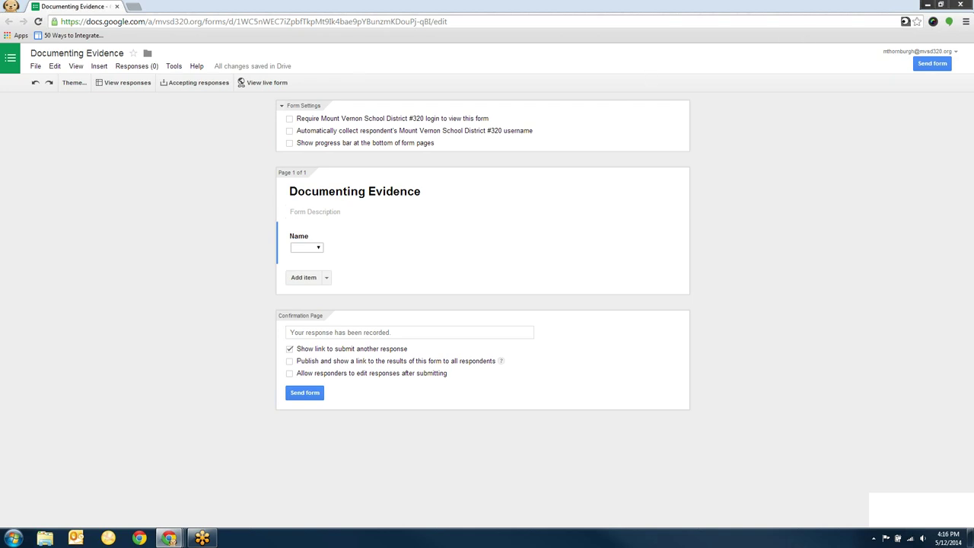
# Copy the Math standards in A28:A36 of the Reporting Standards 4th Grade sheet
pyautogui.doubleClick(371, 46)
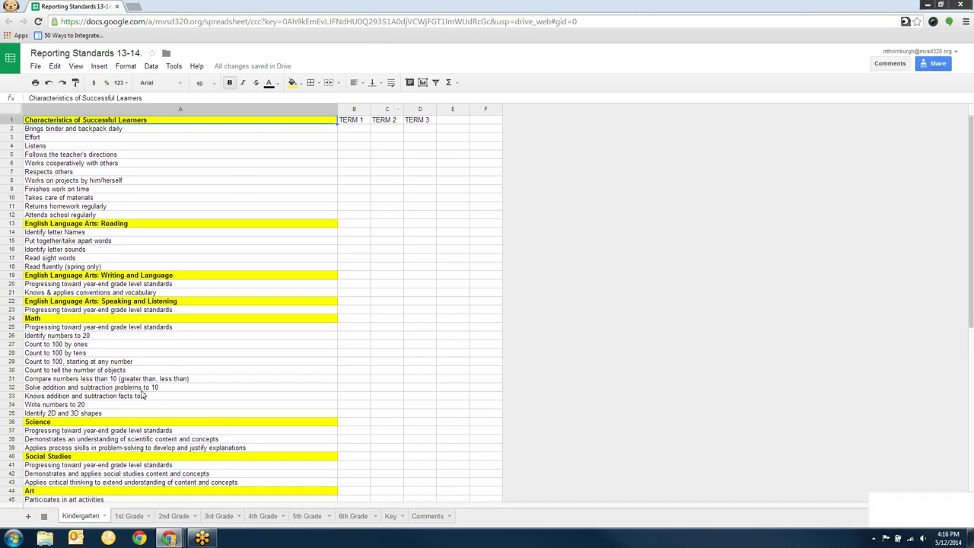
pyautogui.click(259, 516)
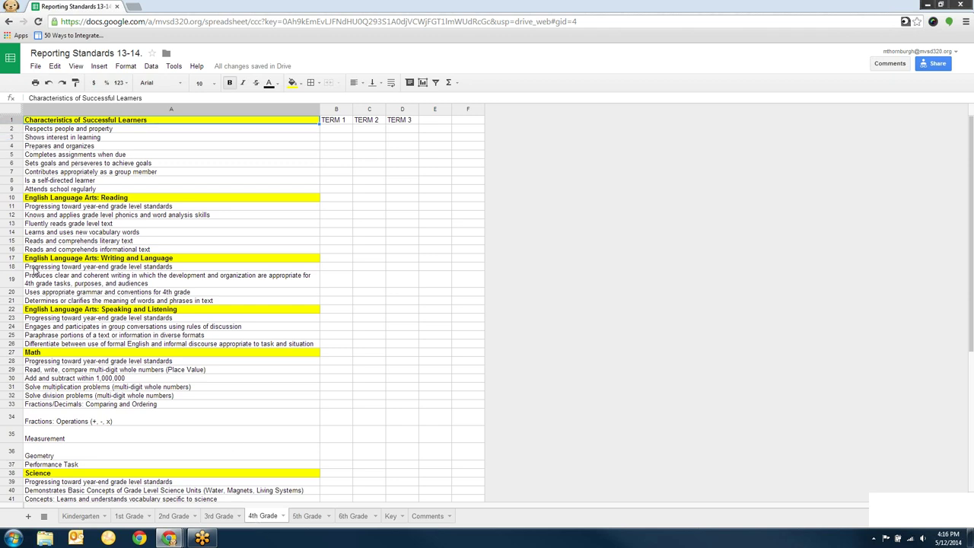
pyautogui.moveTo(38, 361); pyautogui.dragTo(48, 455)
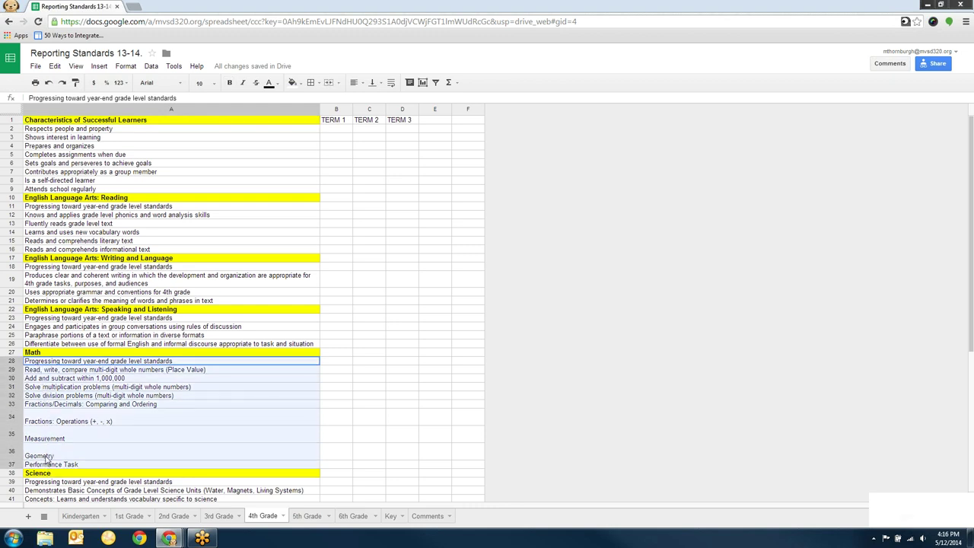
pyautogui.rightClick(47, 390)
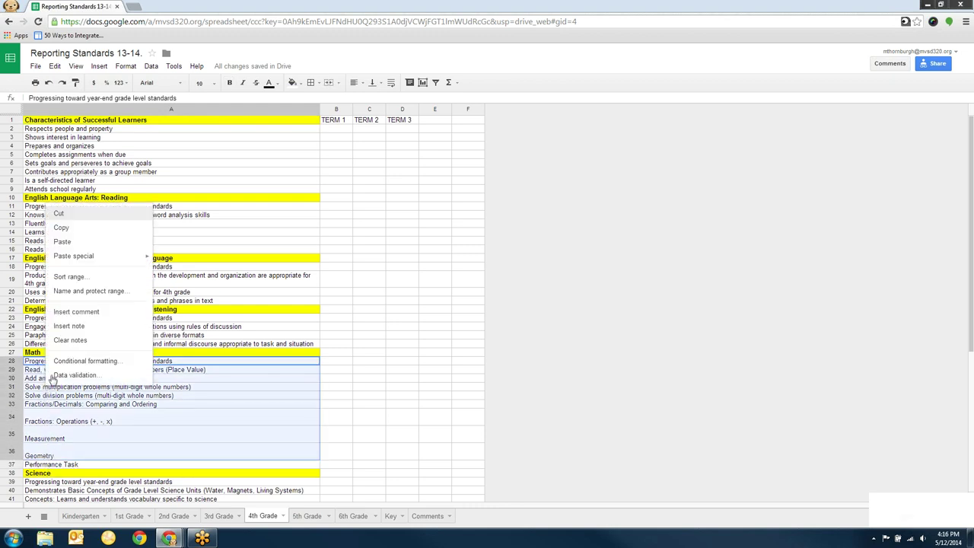
pyautogui.click(66, 228)
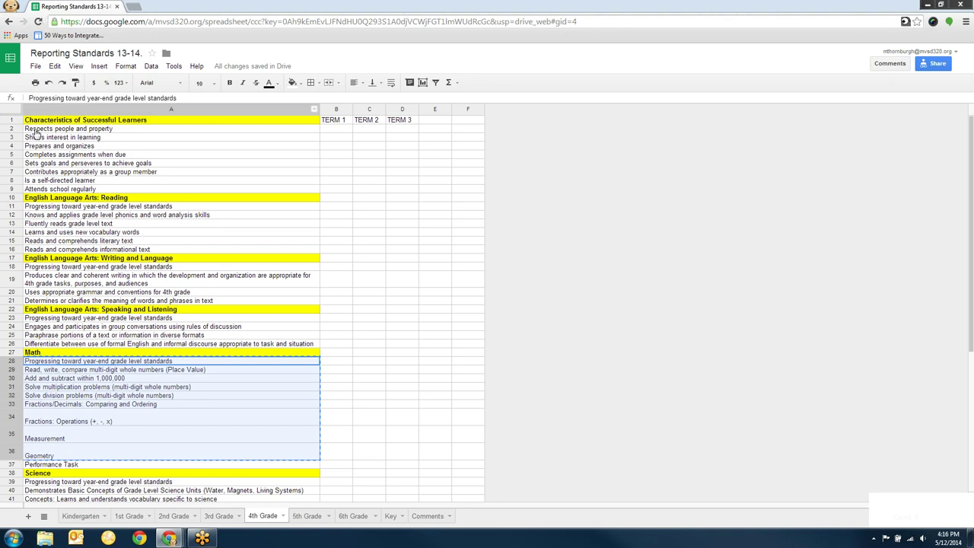
pyautogui.moveTo(168, 538)
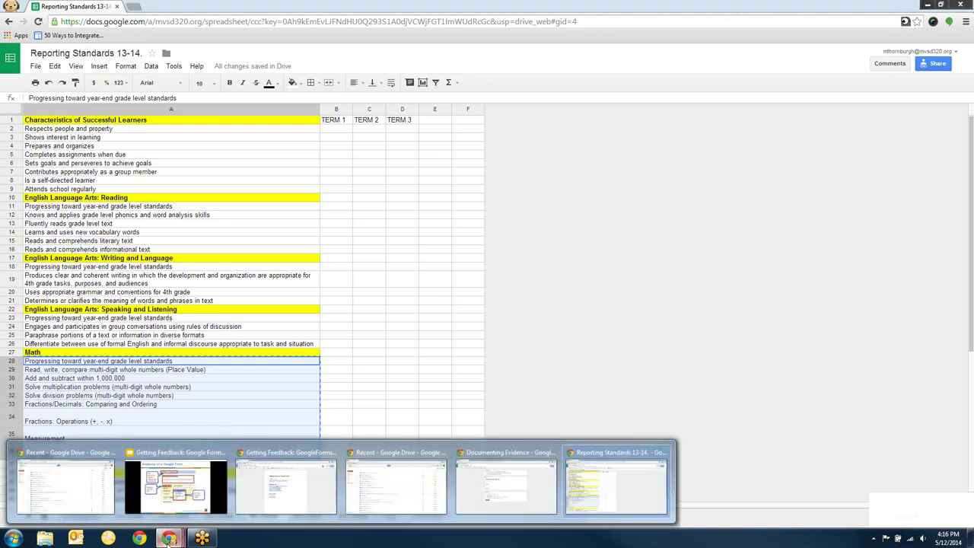
# Add a 'Standards' choose-from-a-list question whose options are the nine pasted Math standards
pyautogui.click(468, 483)
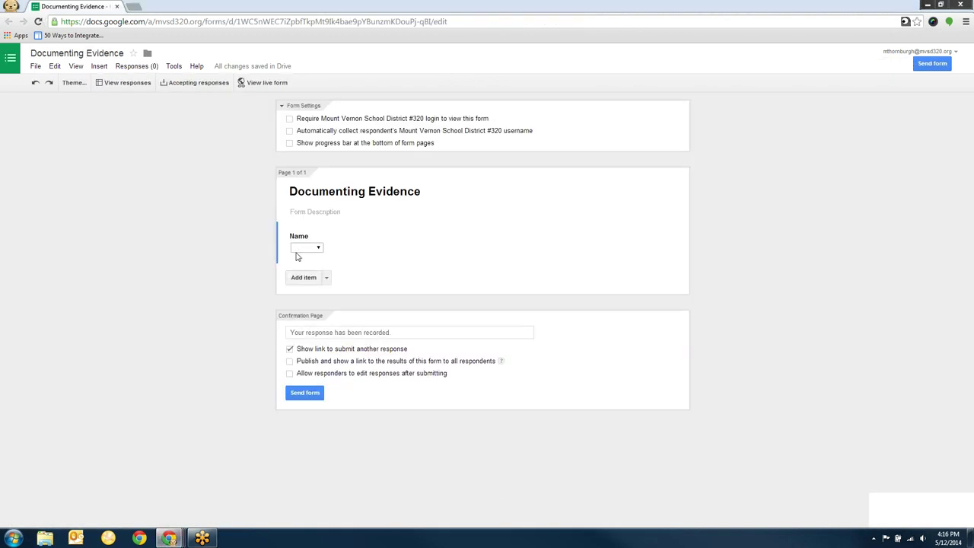
pyautogui.click(327, 280)
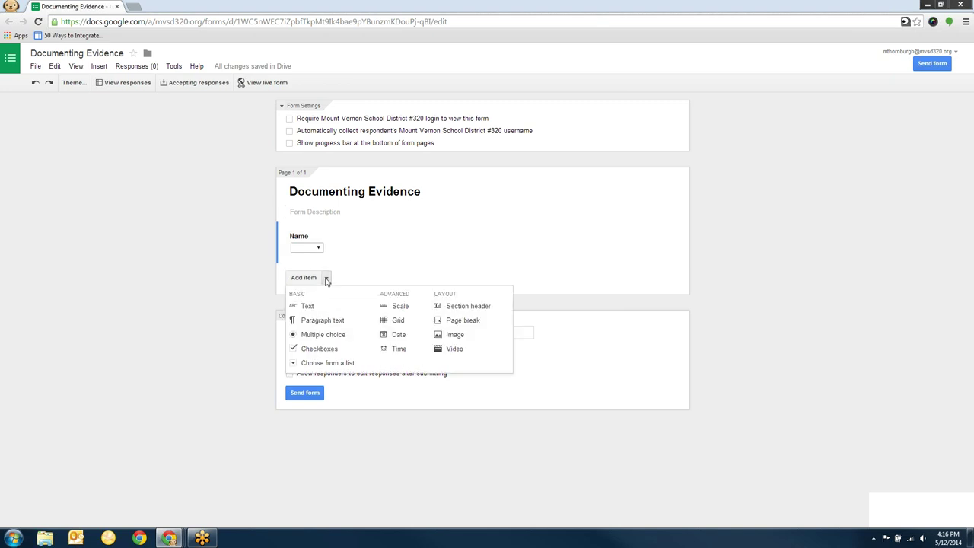
pyautogui.click(327, 280)
pyautogui.click(309, 280)
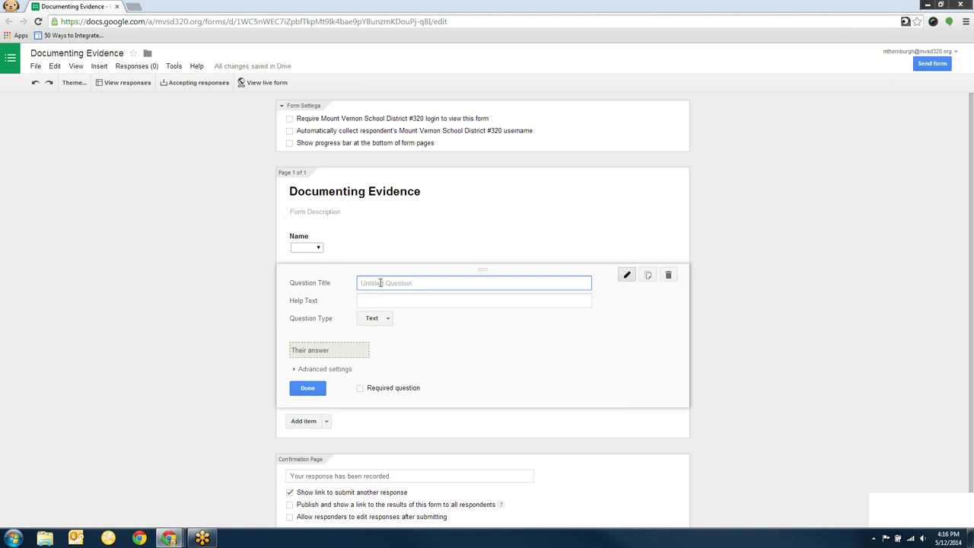
pyautogui.write('Standards')
pyautogui.click(379, 322)
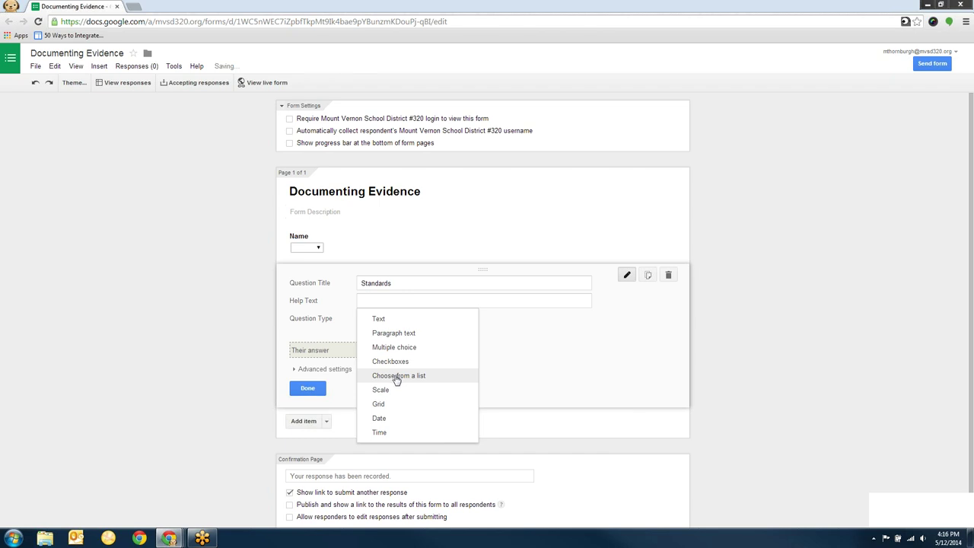
pyautogui.click(396, 376)
pyautogui.click(408, 345)
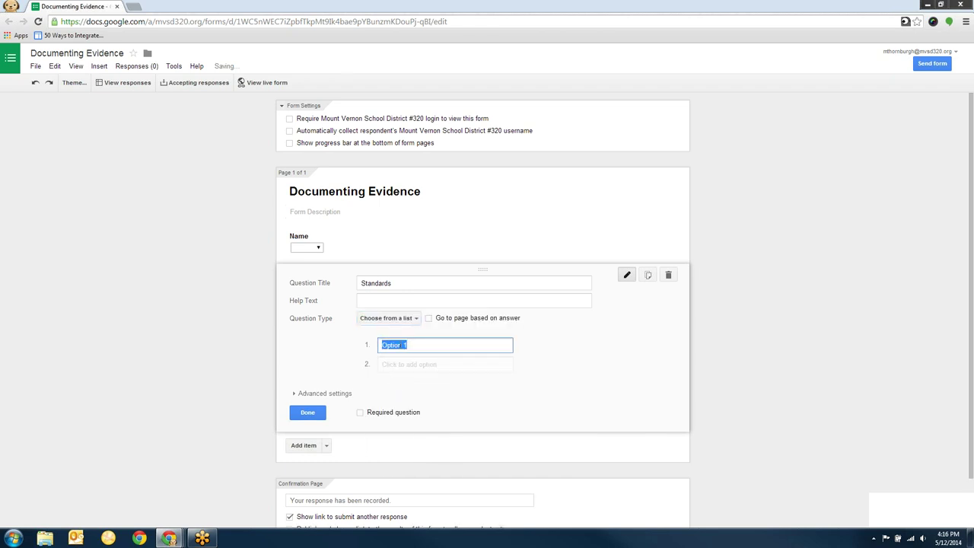
pyautogui.hotkey('ctrl', 'v')
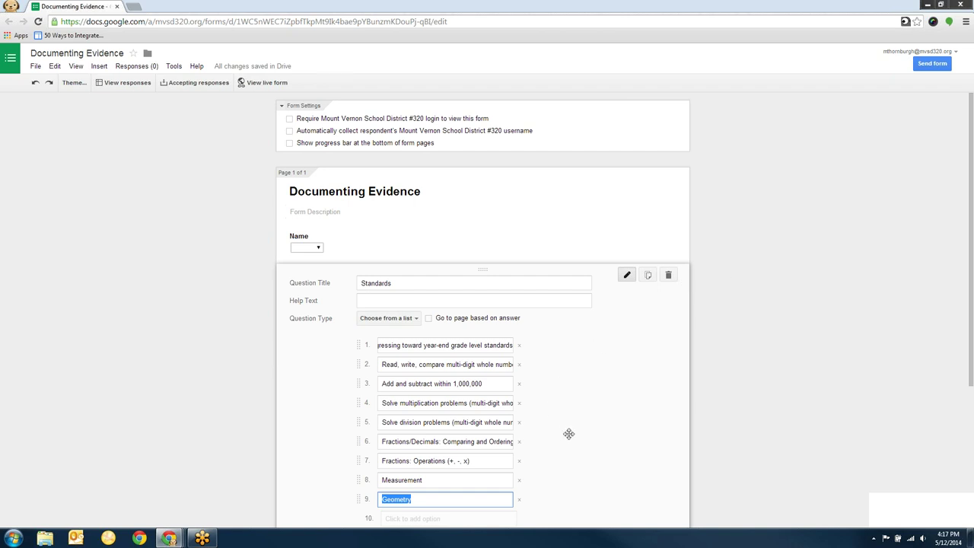
pyautogui.click(772, 173)
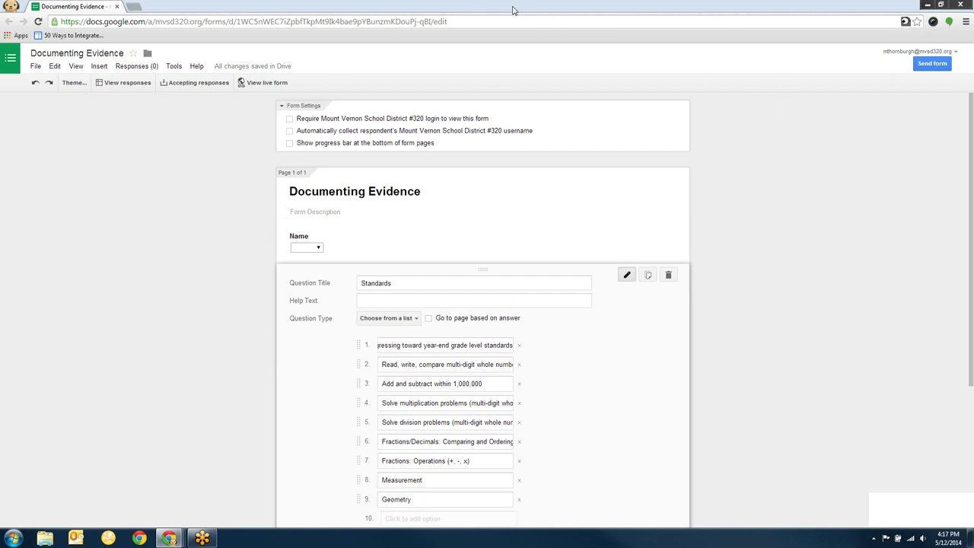
pyautogui.moveTo(522, 6); pyautogui.dragTo(424, 12)
# Add an 'Evidence of learning.' question with paragraph-text answers beneath Standards
pyautogui.scroll(-1, 689, 177)
pyautogui.moveTo(689, 177); pyautogui.dragTo(686, 283)
pyautogui.click(275, 277)
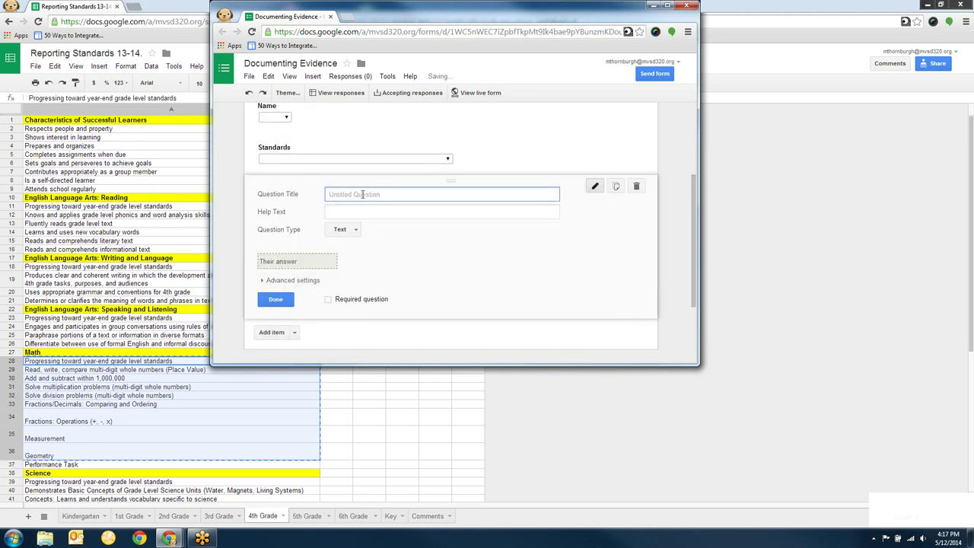
pyautogui.write('Ev')
pyautogui.write('idence of o')
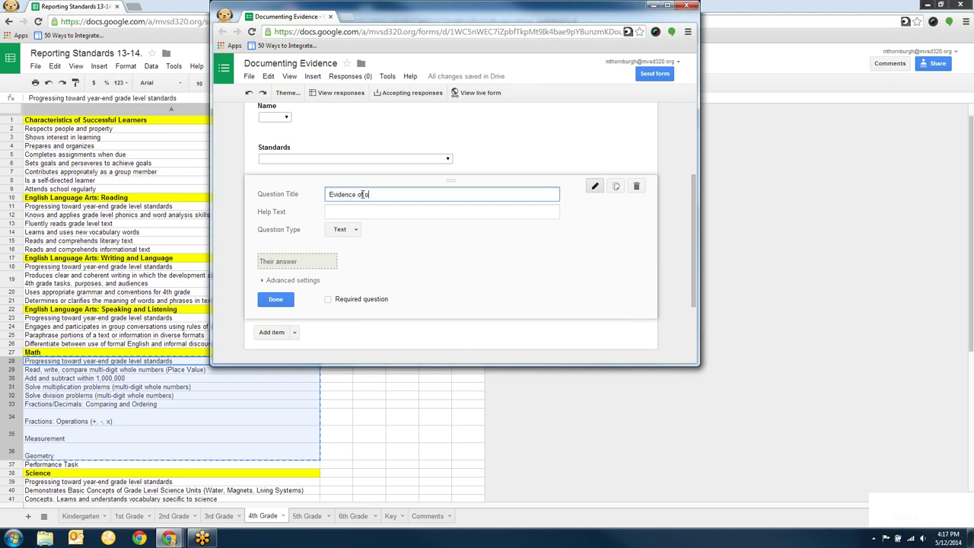
pyautogui.press('BackSpace')
pyautogui.write('learning.')
pyautogui.click(354, 230)
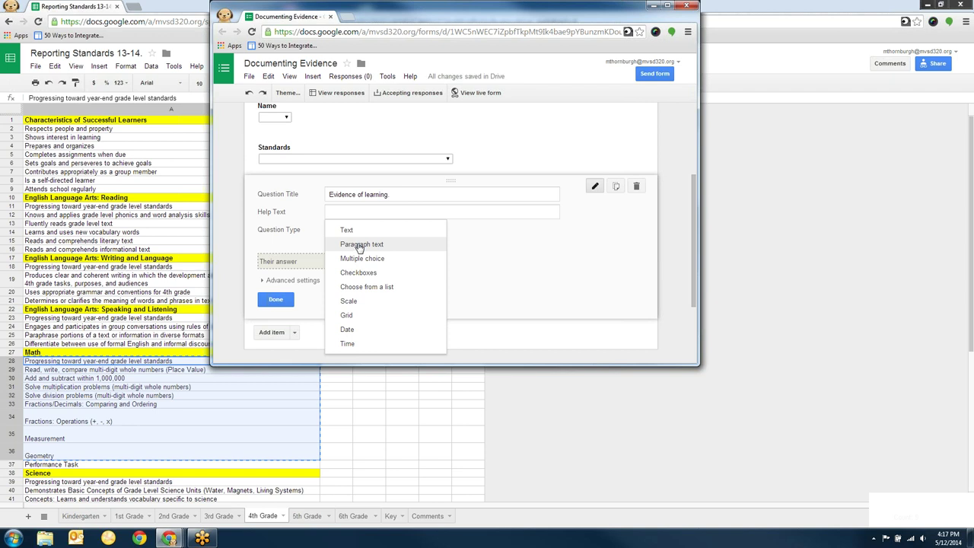
pyautogui.click(360, 247)
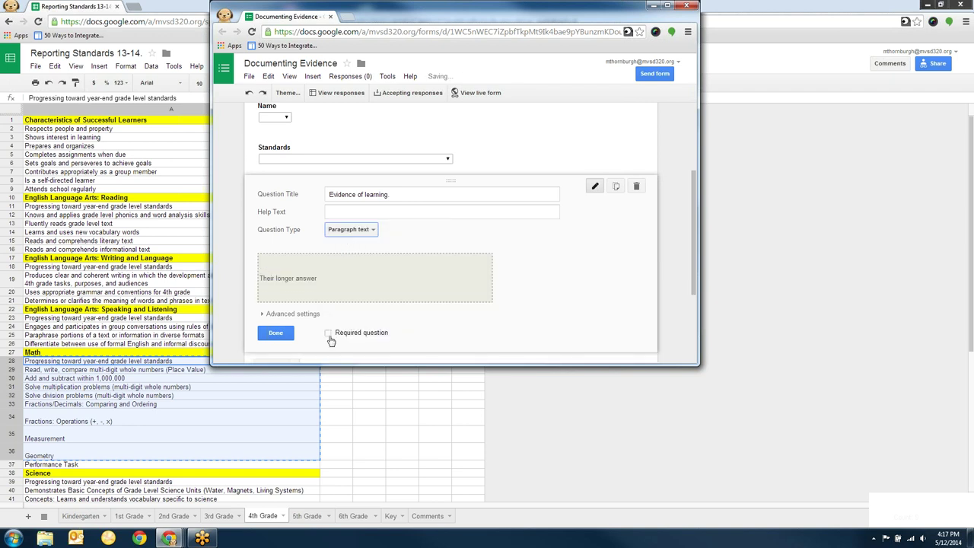
pyautogui.click(277, 333)
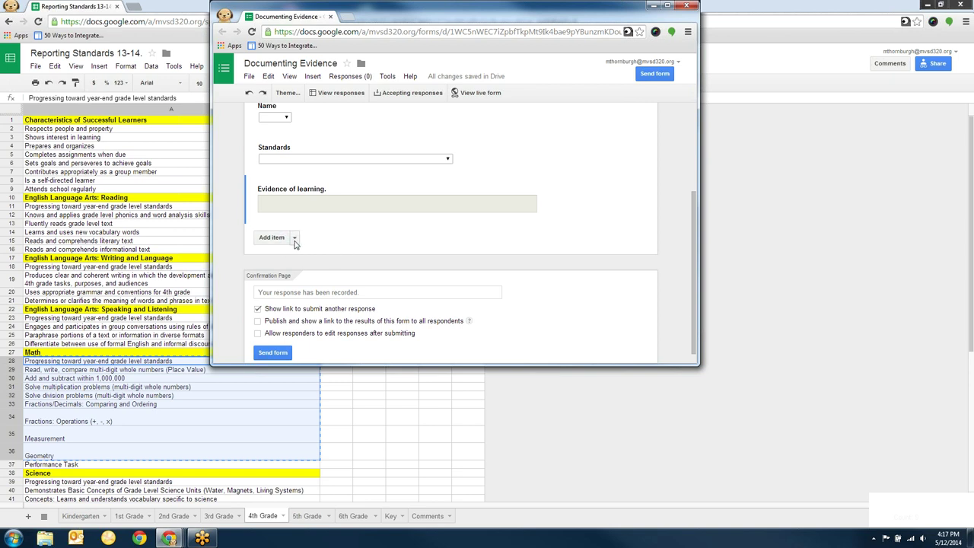
# Add a new 'Meeting' question and make it a choose-from-a-list type
pyautogui.click(271, 237)
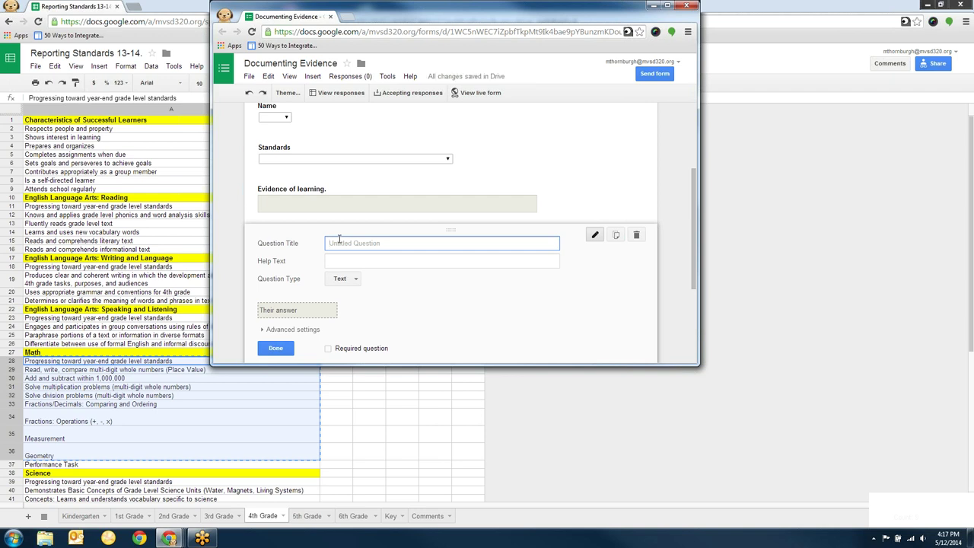
pyautogui.write('Meeti')
pyautogui.write('ng Standard')
pyautogui.click(346, 280)
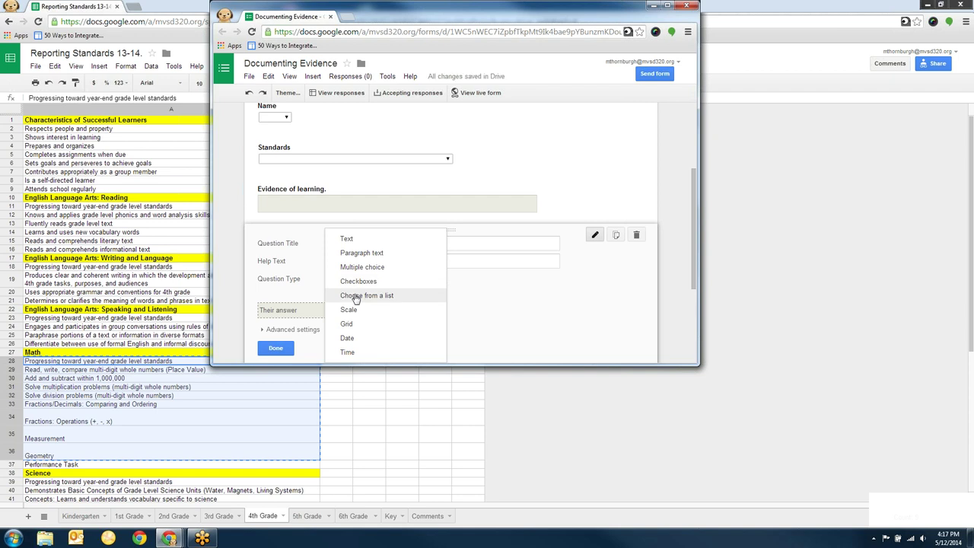
pyautogui.click(355, 298)
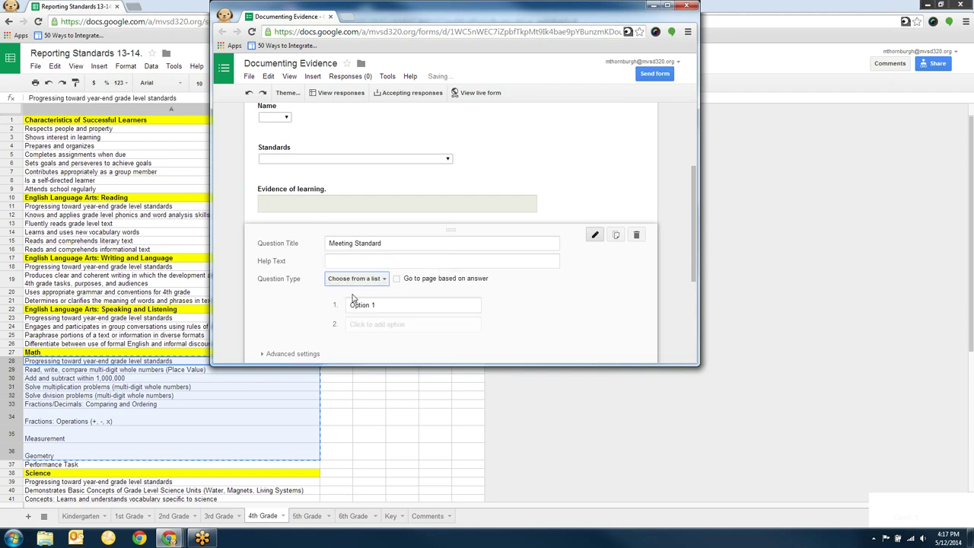
# Give Meeting Standard the choices 1, 2, 3 and 4 and finish the question
pyautogui.click(377, 305)
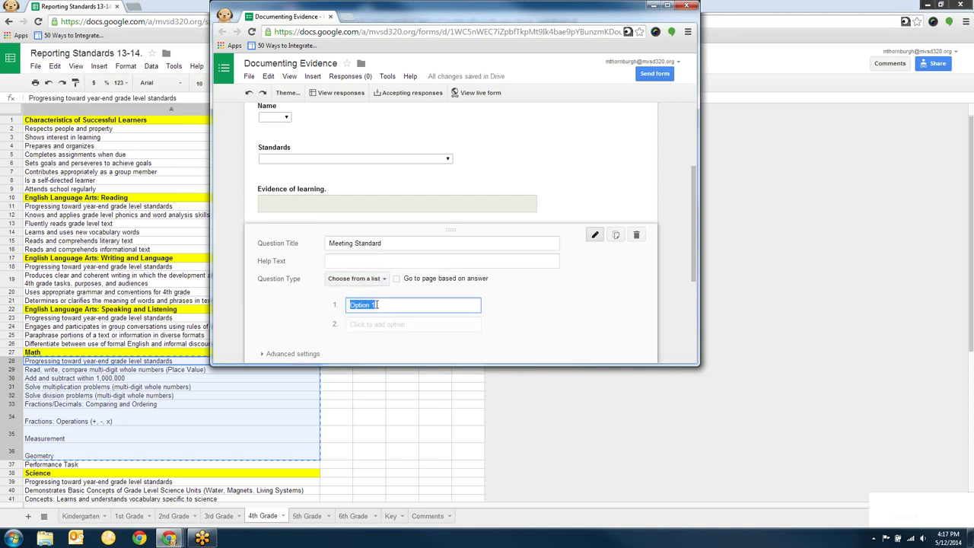
pyautogui.write('1')
pyautogui.click(382, 324)
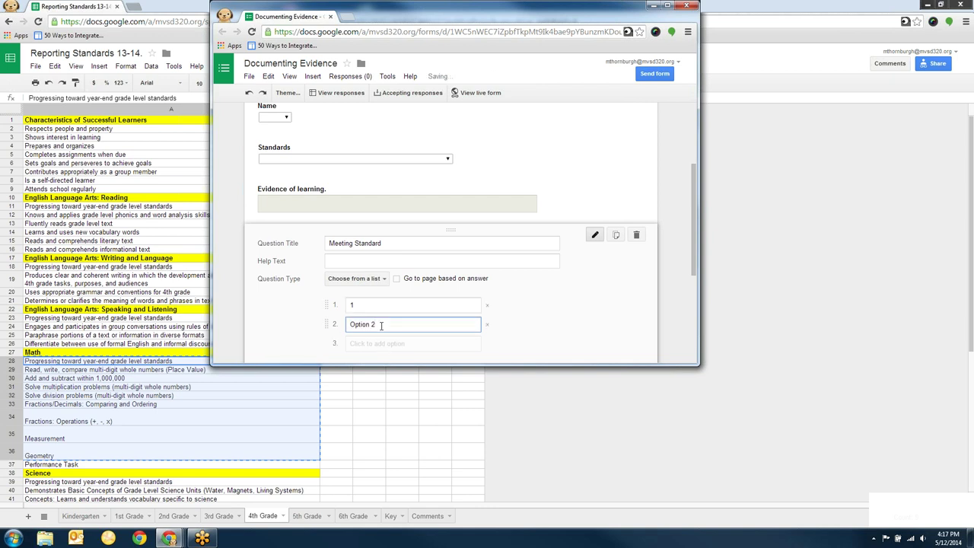
pyautogui.click(362, 325)
pyautogui.write('2')
pyautogui.click(362, 344)
pyautogui.moveTo(387, 343); pyautogui.dragTo(318, 346)
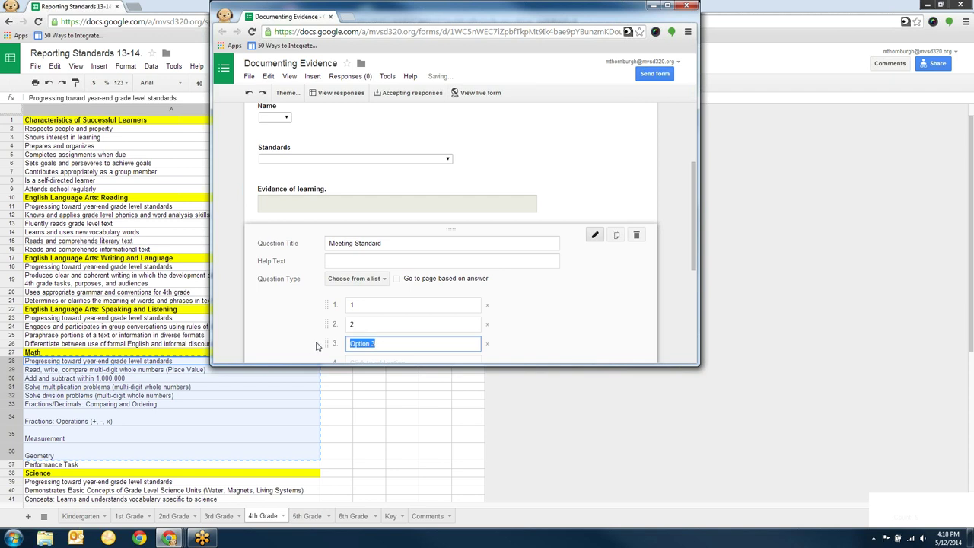
pyautogui.write('3')
pyautogui.click(382, 361)
pyautogui.moveTo(388, 358); pyautogui.dragTo(322, 363)
pyautogui.write('4')
pyautogui.moveTo(694, 258); pyautogui.dragTo(691, 296)
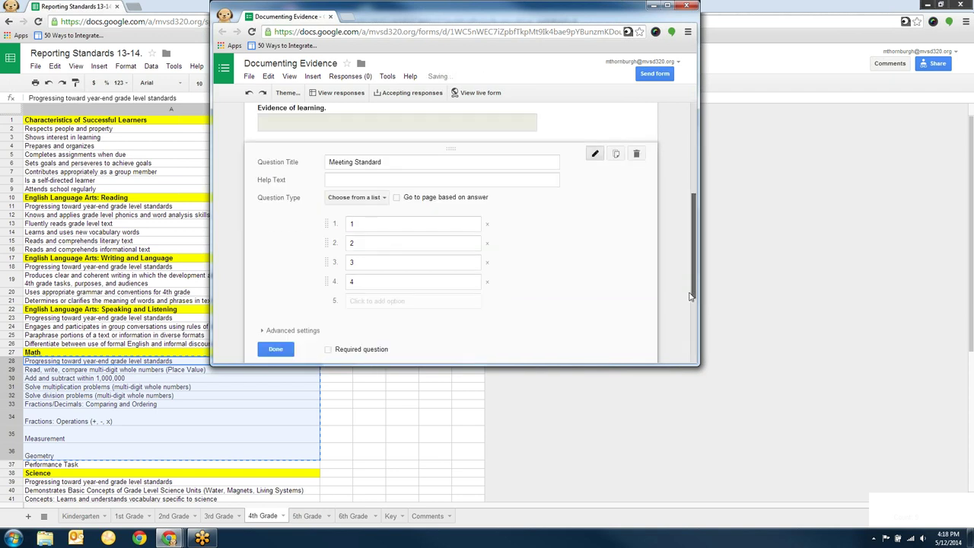
pyautogui.click(284, 320)
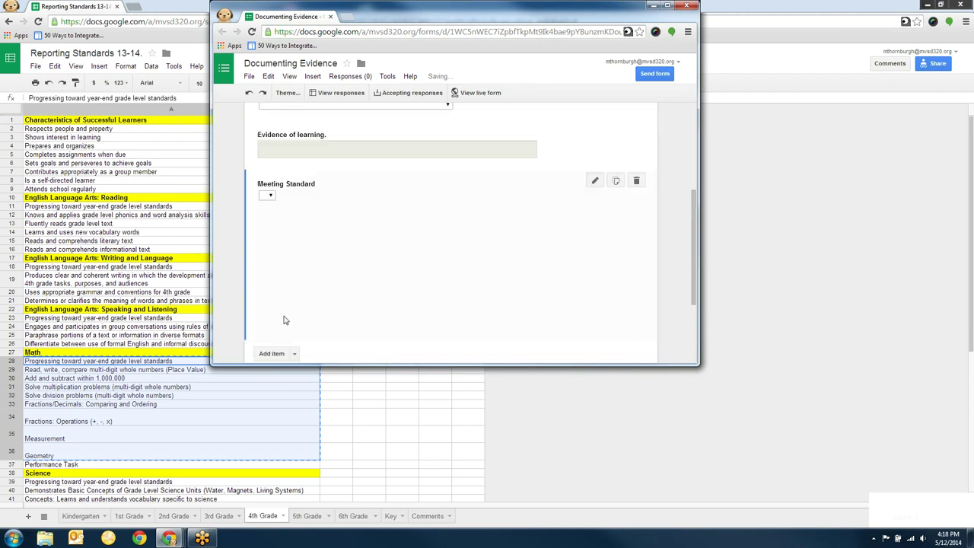
pyautogui.moveTo(694, 280); pyautogui.dragTo(694, 164)
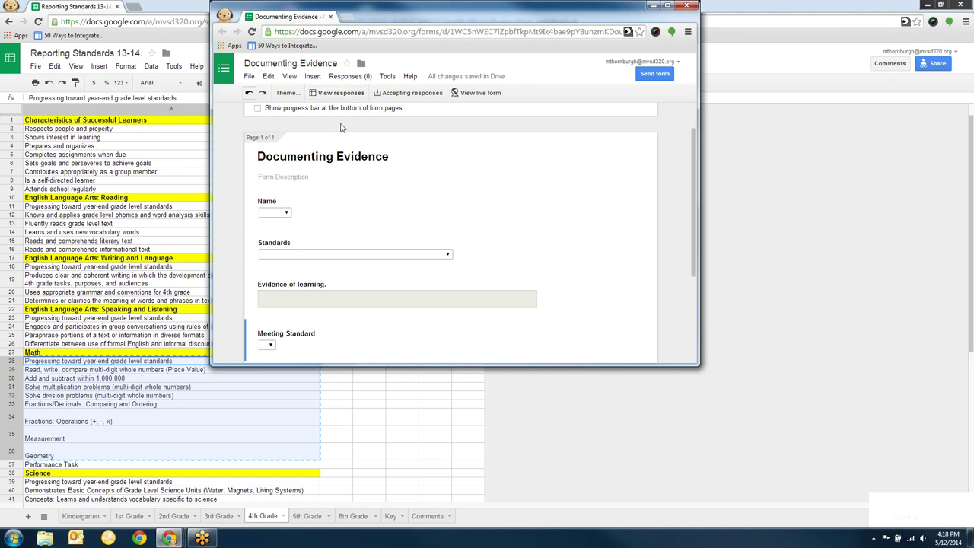
# On the live form, choose Noah, 'Add and subtract within 1,000,000', enter placeholder evidence, and rate it 2
pyautogui.click(480, 100)
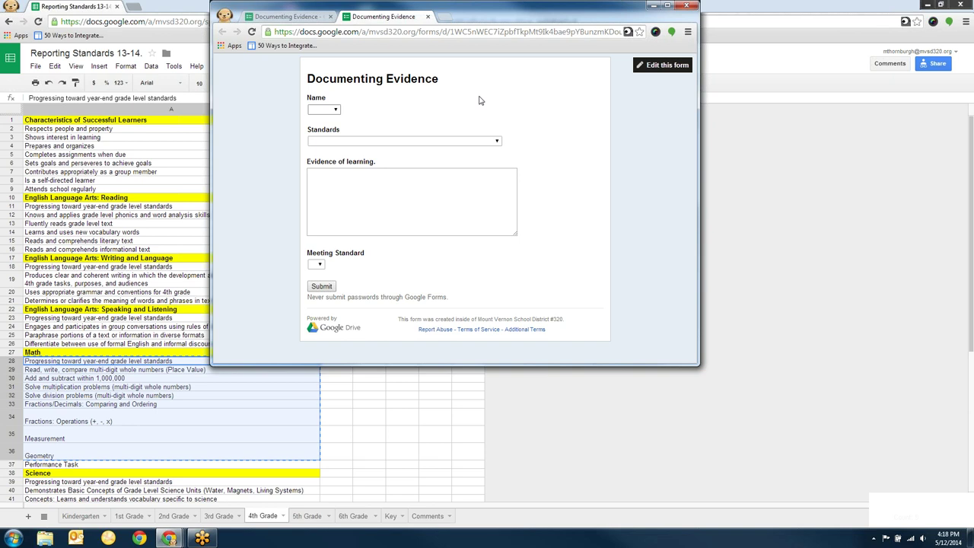
pyautogui.click(335, 112)
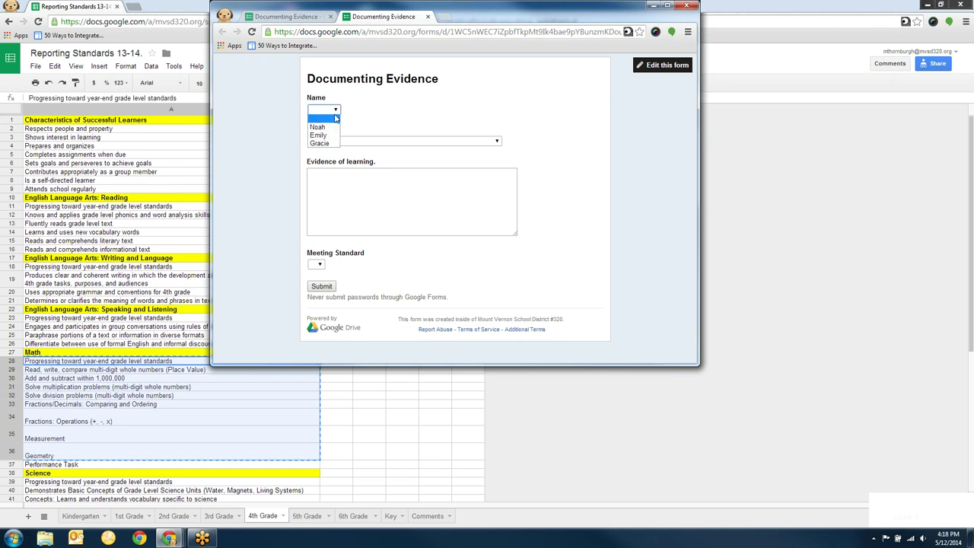
pyautogui.click(328, 125)
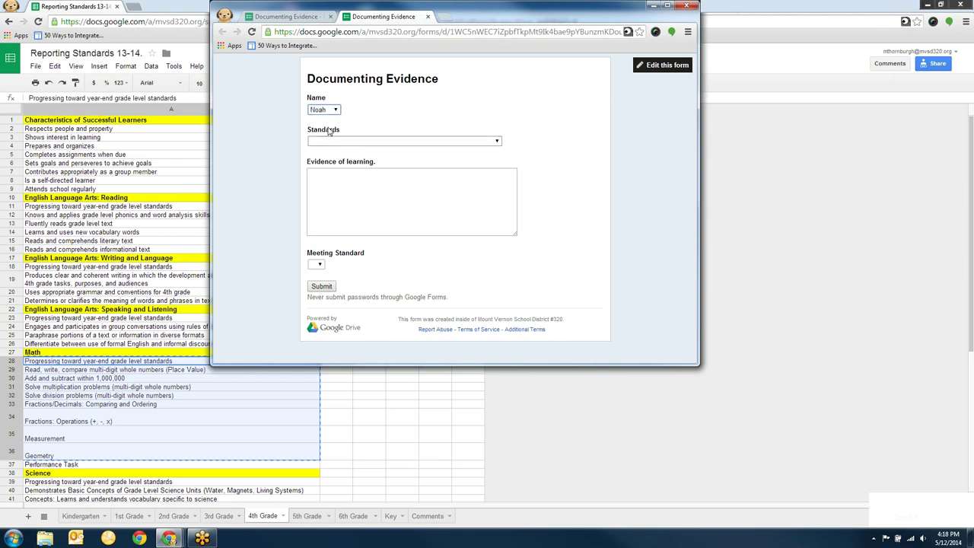
pyautogui.click(401, 145)
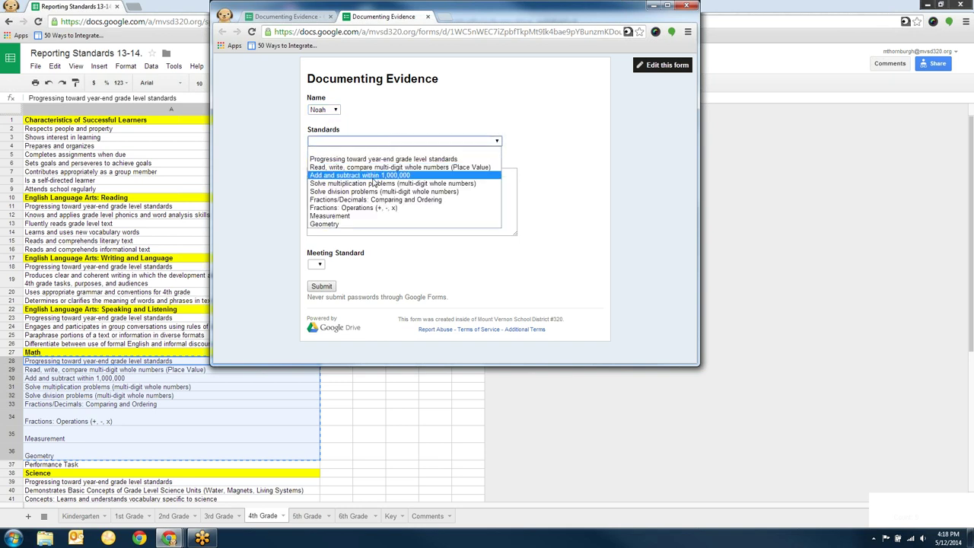
pyautogui.click(373, 177)
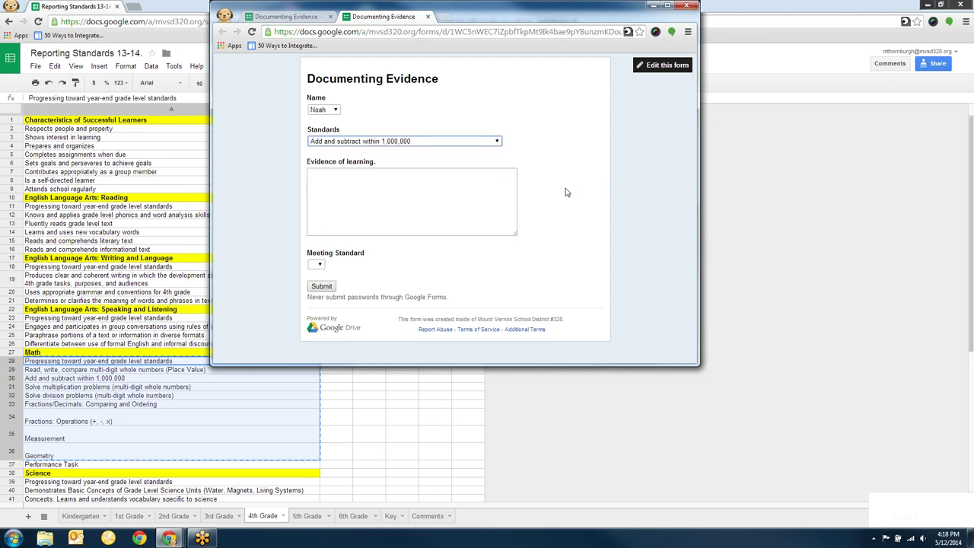
pyautogui.click(394, 189)
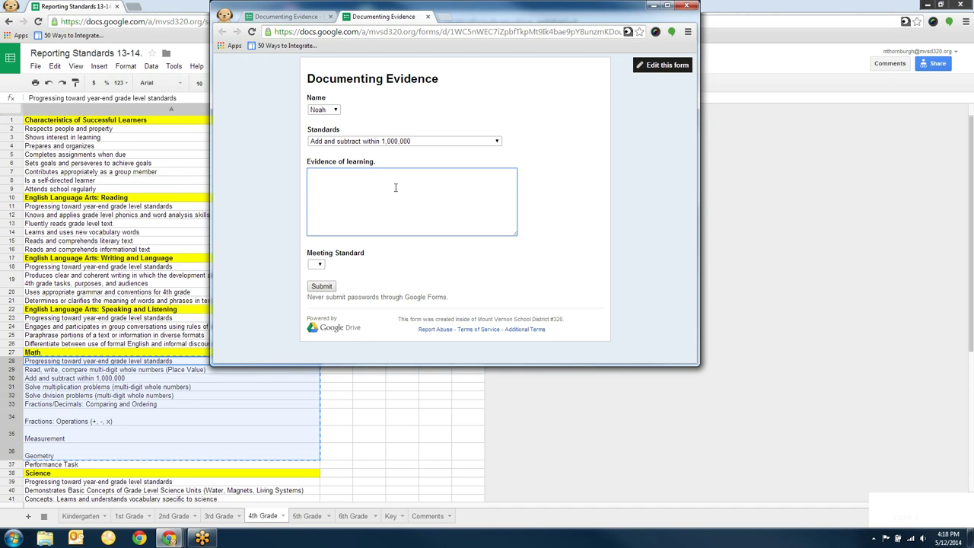
pyautogui.write('kjvomw ongpwjo[j')
pyautogui.click(320, 265)
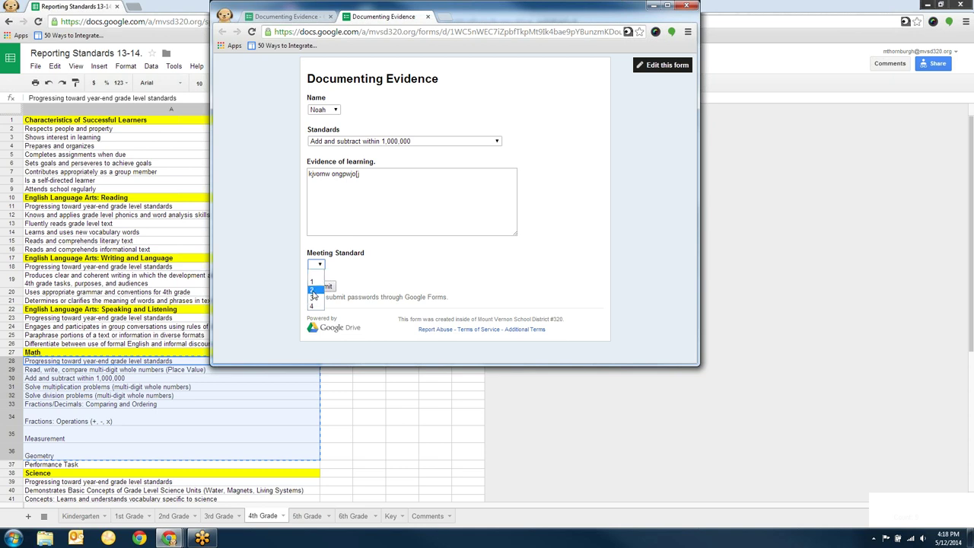
pyautogui.click(313, 290)
# Submit Noah's test response and open the Documenting Evidence (Responses) spreadsheet
pyautogui.click(325, 290)
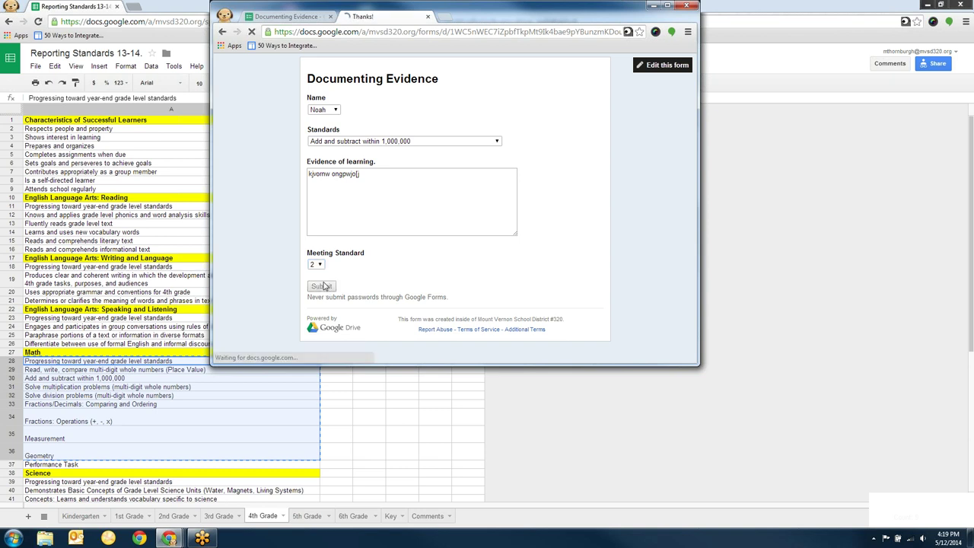
pyautogui.click(275, 16)
pyautogui.click(345, 94)
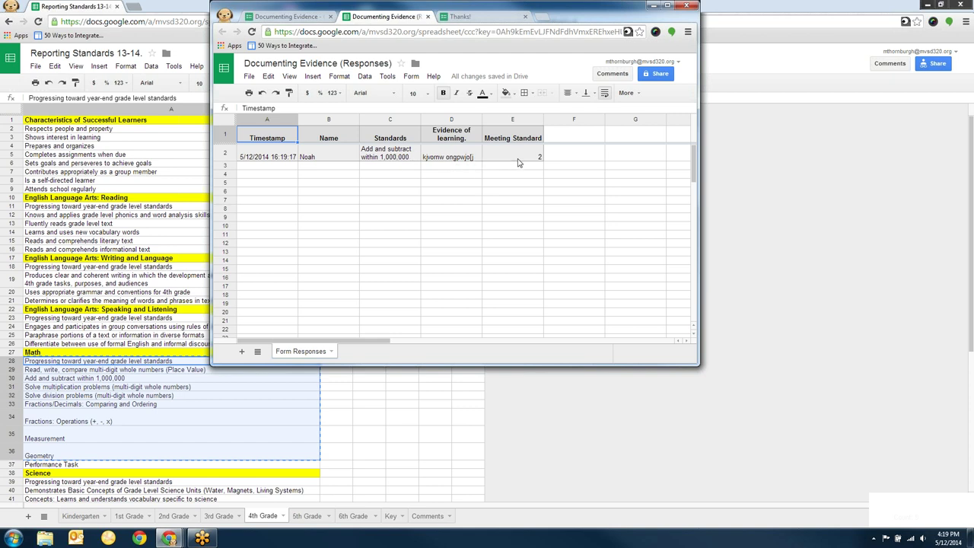
pyautogui.scroll(-1, 696, 175)
pyautogui.scroll(1, 698, 189)
# Bring back the Getting Feedback slideshow and advance two slides to slide 8
pyautogui.moveTo(169, 538)
pyautogui.click(174, 495)
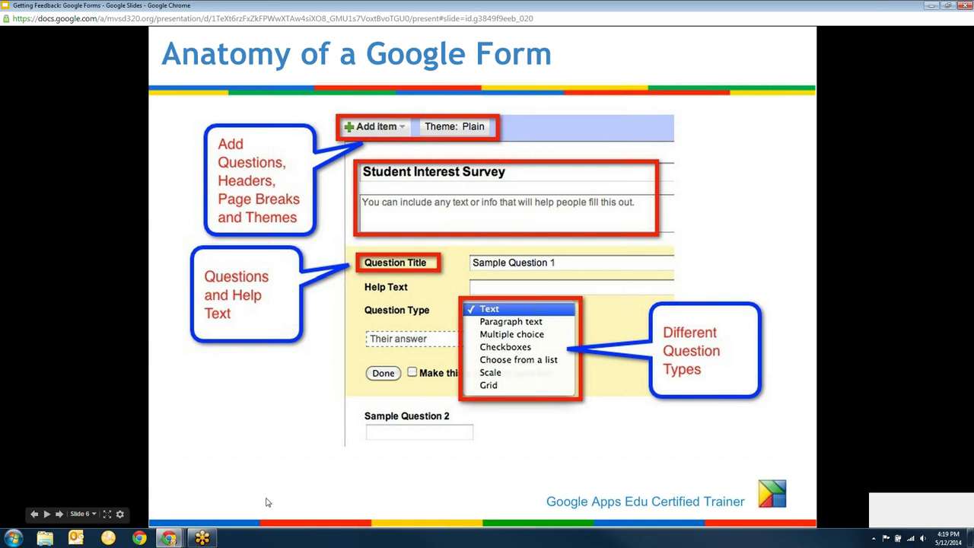
pyautogui.click(59, 515)
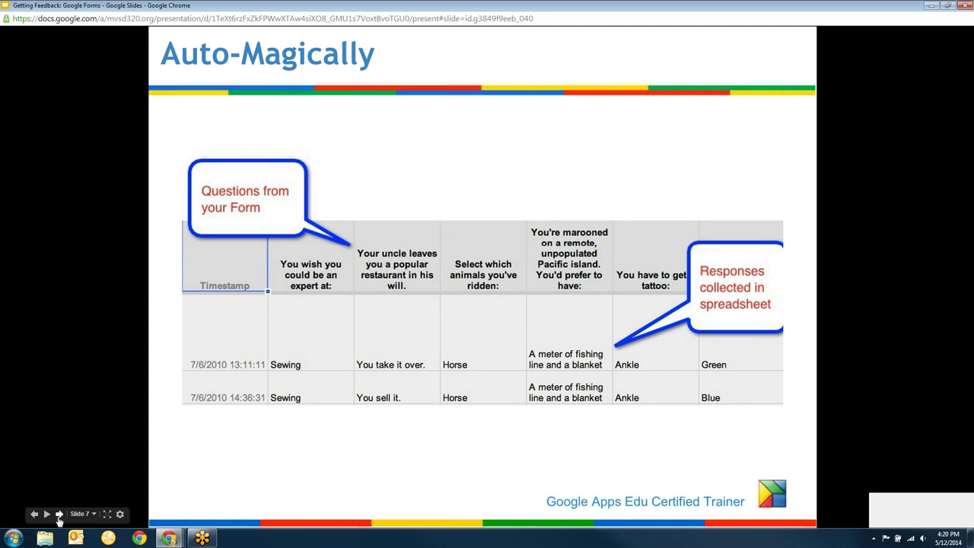
pyautogui.click(59, 516)
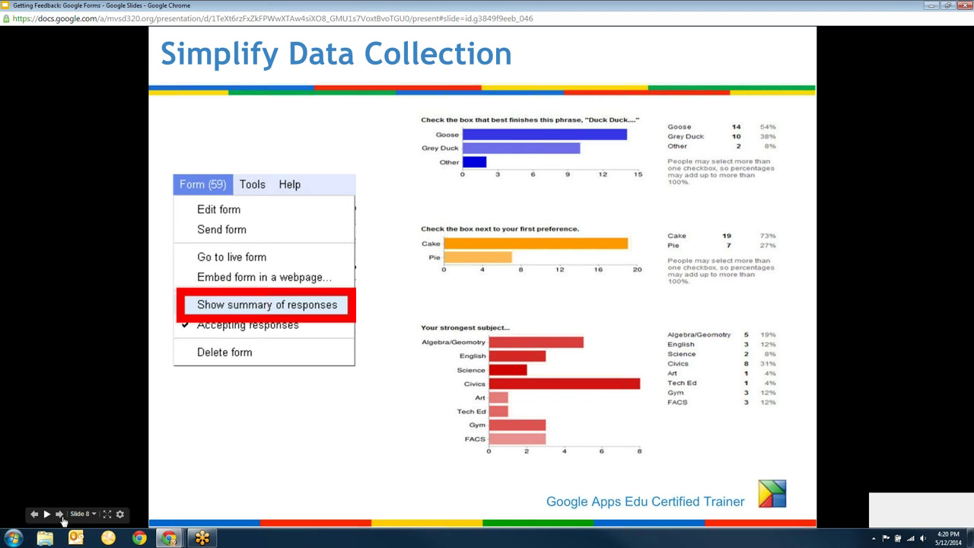
# Advance to slide 9, 'Notifications', on form-submission notification rules
pyautogui.click(58, 515)
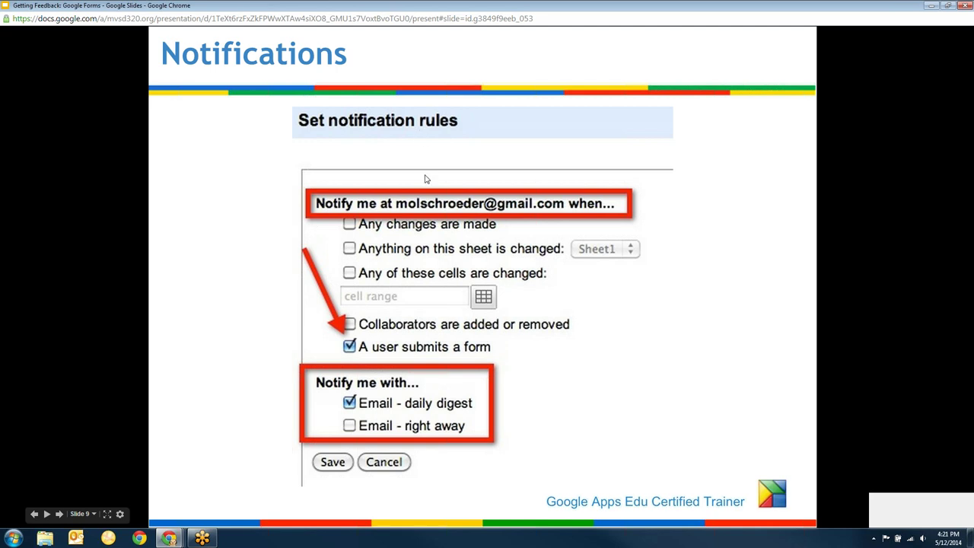
# Advance to slide 10, 'Edit Responses in GAFE'
pyautogui.click(60, 515)
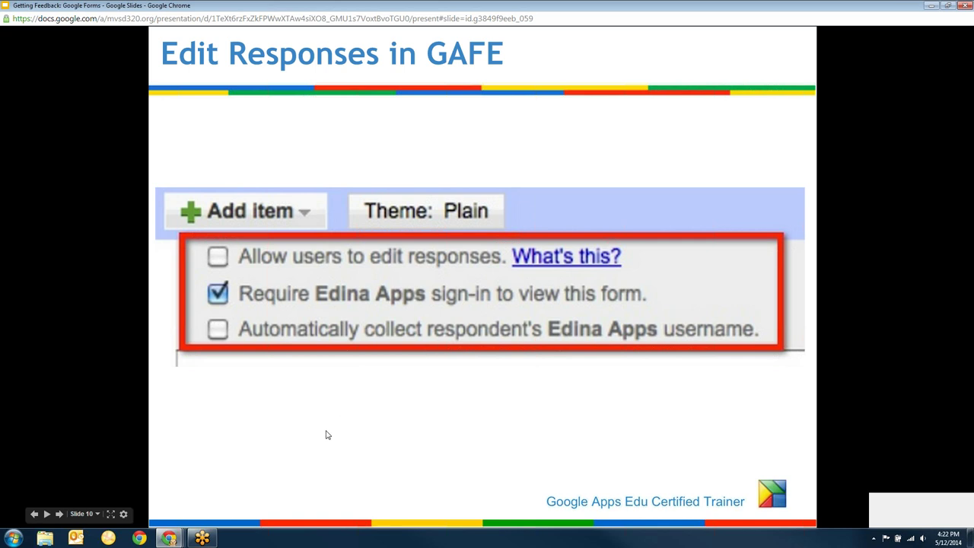
# Advance to slide 11, 'Templates', on filtering the gallery to forms
pyautogui.click(61, 514)
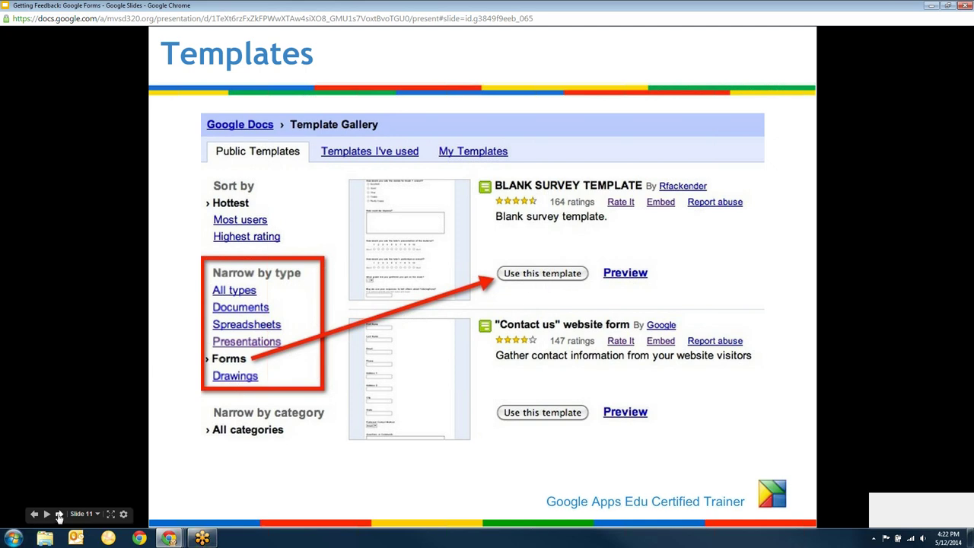
# Advance through the Flubaroo slide to slide 13, '86 Ways'
pyautogui.click(59, 515)
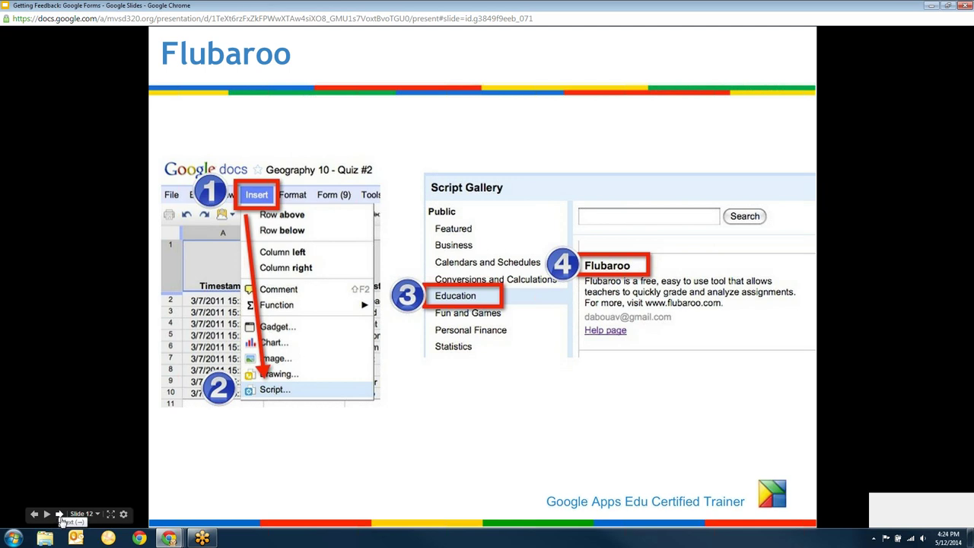
pyautogui.click(61, 521)
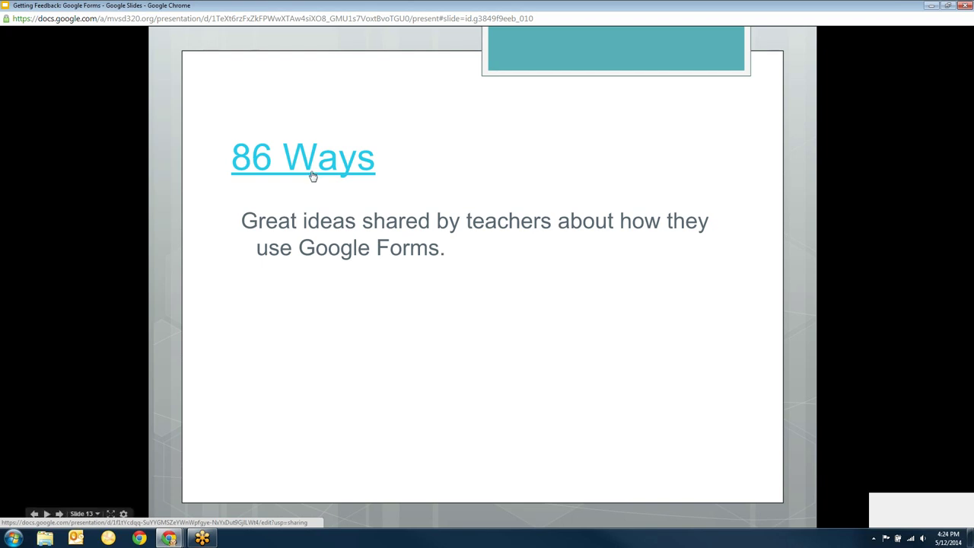
# Open the linked '86 Interesting Ways to Use Google Forms to Support Learning' deck from the slide
pyautogui.click(318, 170)
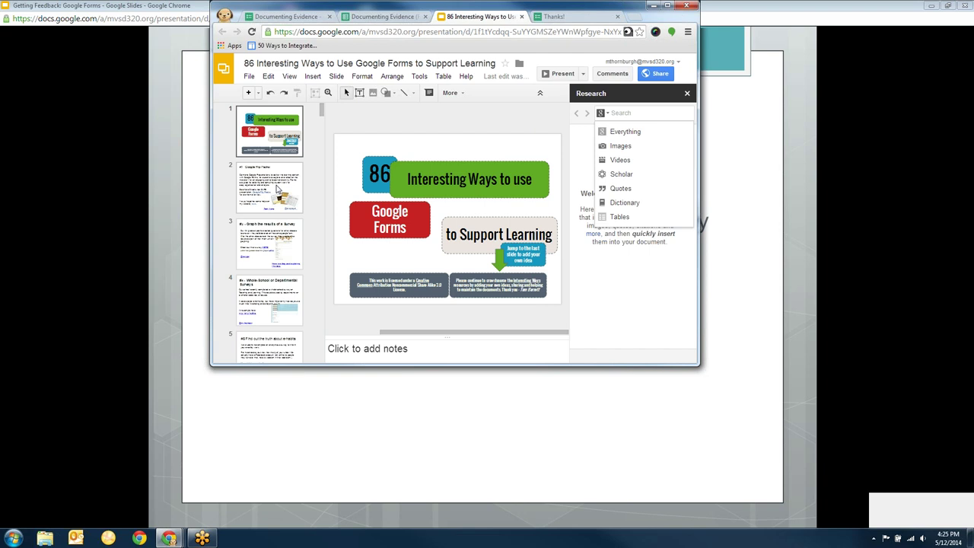
# Browse the Flip Packs, survey-graphing, whole-school and e-habits slides, then advance to slide 14, Forms Templates
pyautogui.click(278, 189)
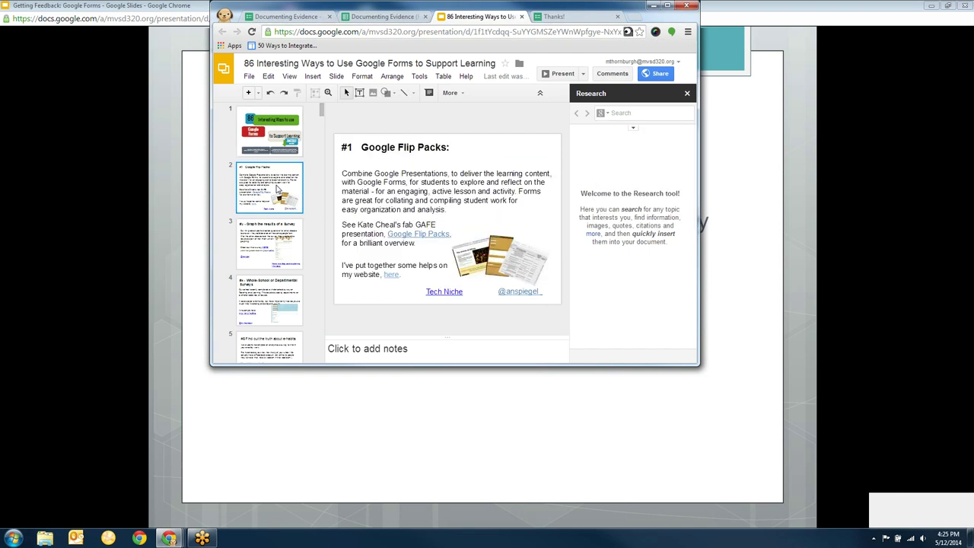
pyautogui.click(261, 248)
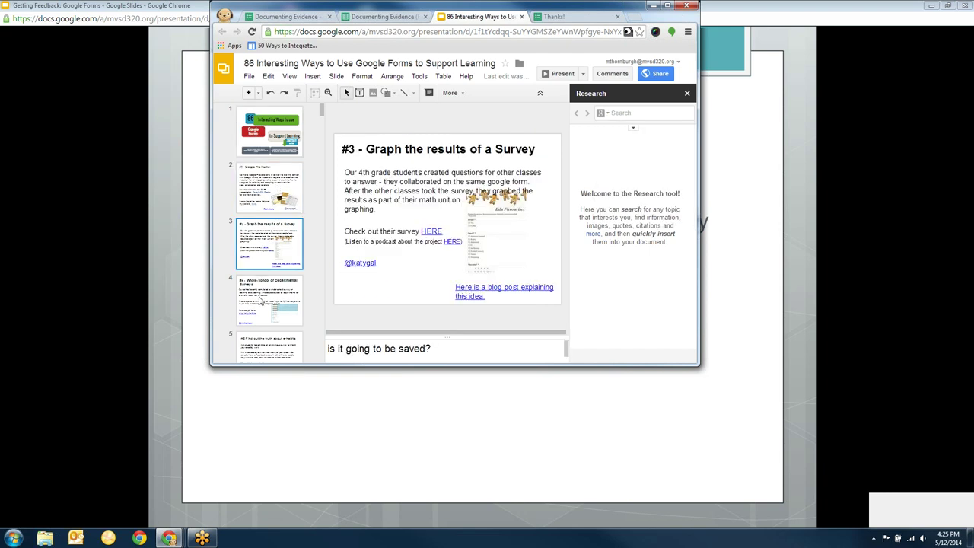
pyautogui.click(256, 301)
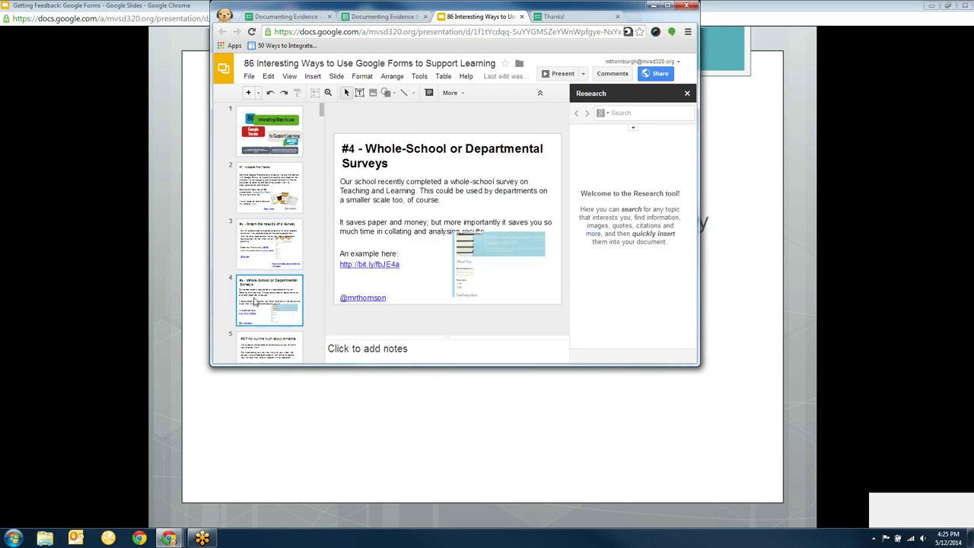
pyautogui.click(278, 351)
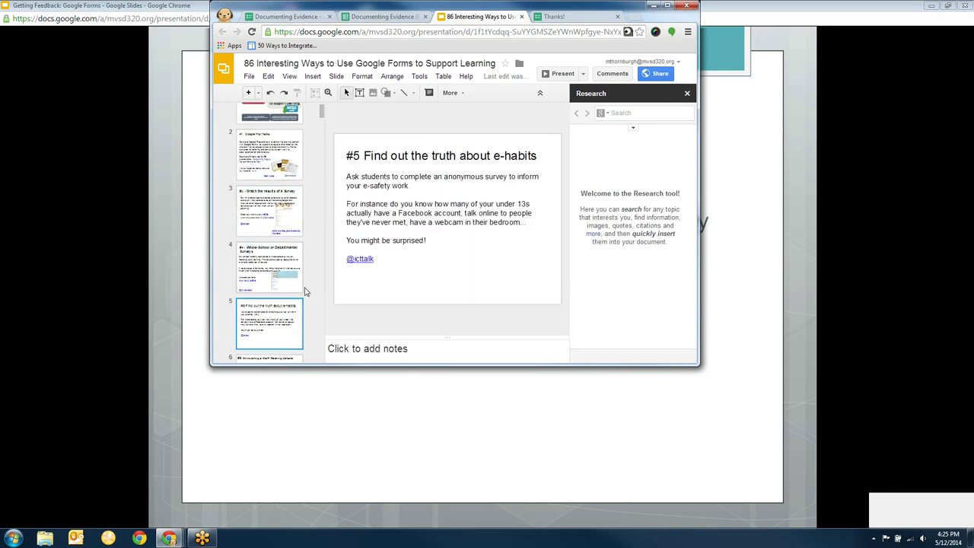
pyautogui.click(286, 359)
pyautogui.click(257, 164)
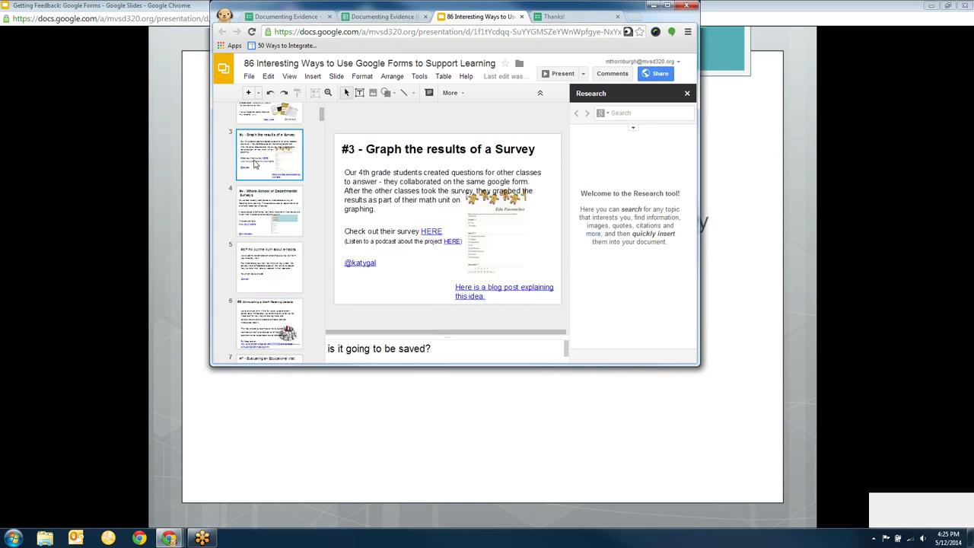
pyautogui.click(261, 214)
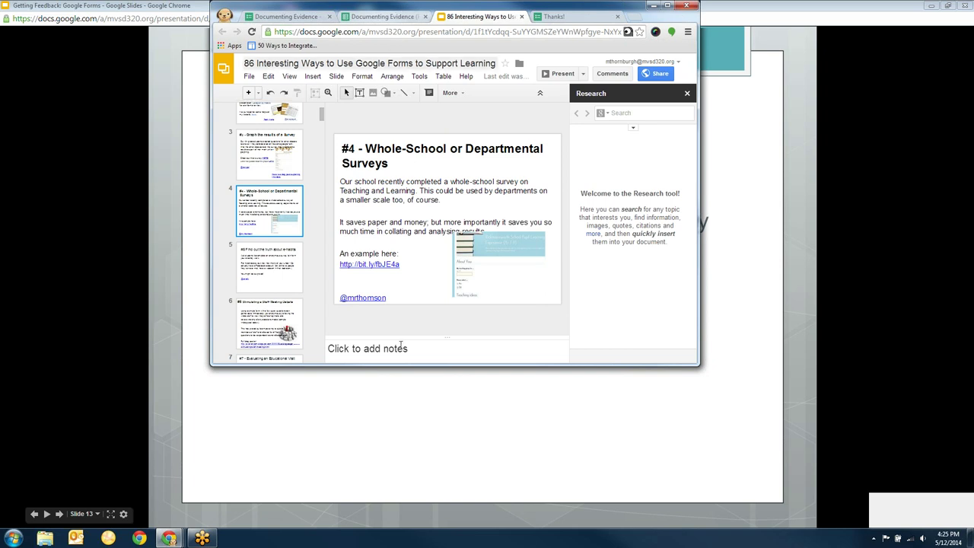
pyautogui.click(414, 409)
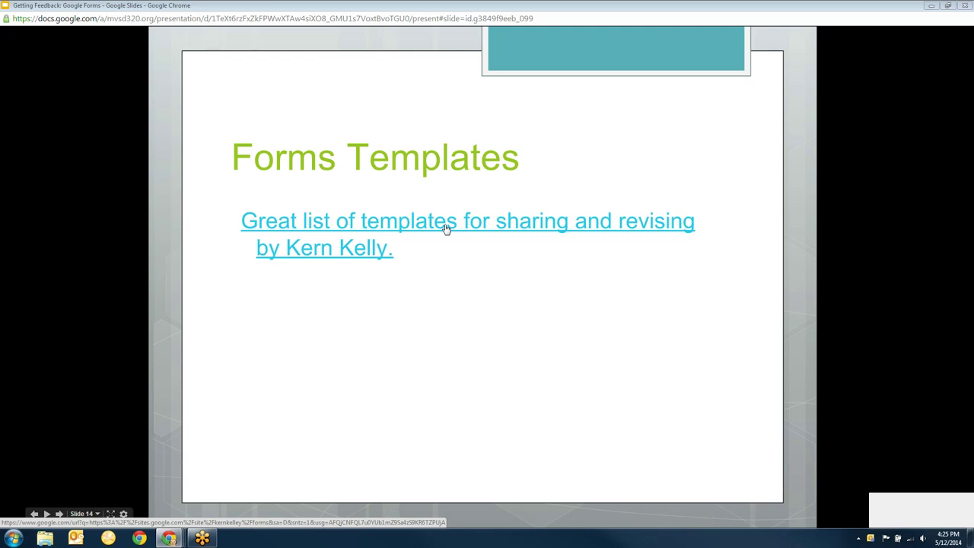
# Open Kern Kelley's 'Google Form Templates' page and scroll through its quiz and miscellaneous templates
pyautogui.click(447, 229)
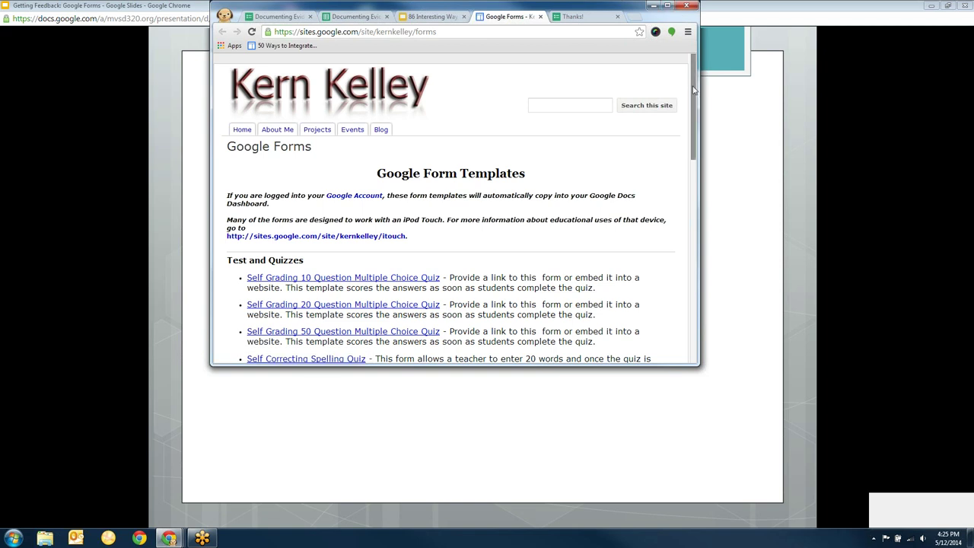
pyautogui.scroll(-1, 693, 89)
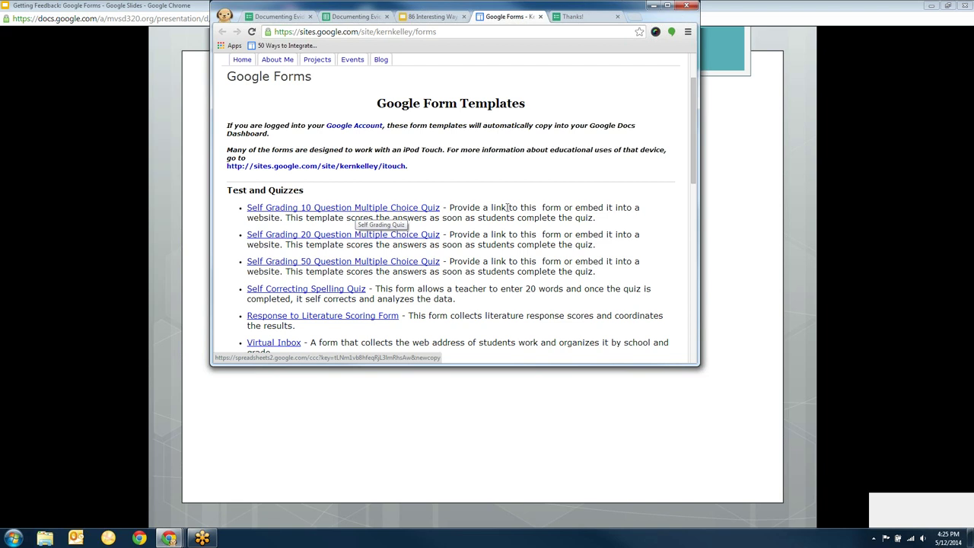
pyautogui.moveTo(694, 150)
pyautogui.mouseDown()
pyautogui.moveTo(672, 198)
pyautogui.moveTo(674, 319)
pyautogui.mouseUp()
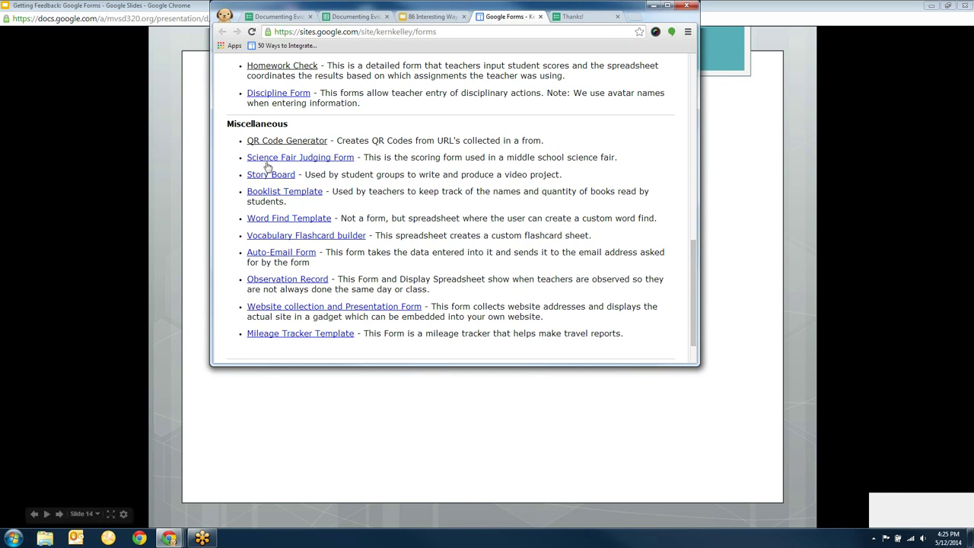
pyautogui.moveTo(487, 441)
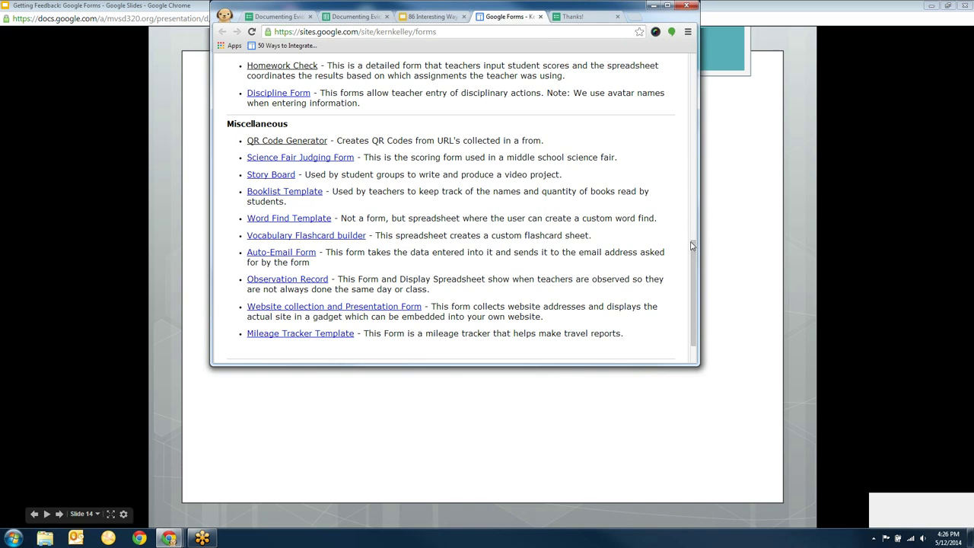
pyautogui.moveTo(692, 244); pyautogui.dragTo(709, 55)
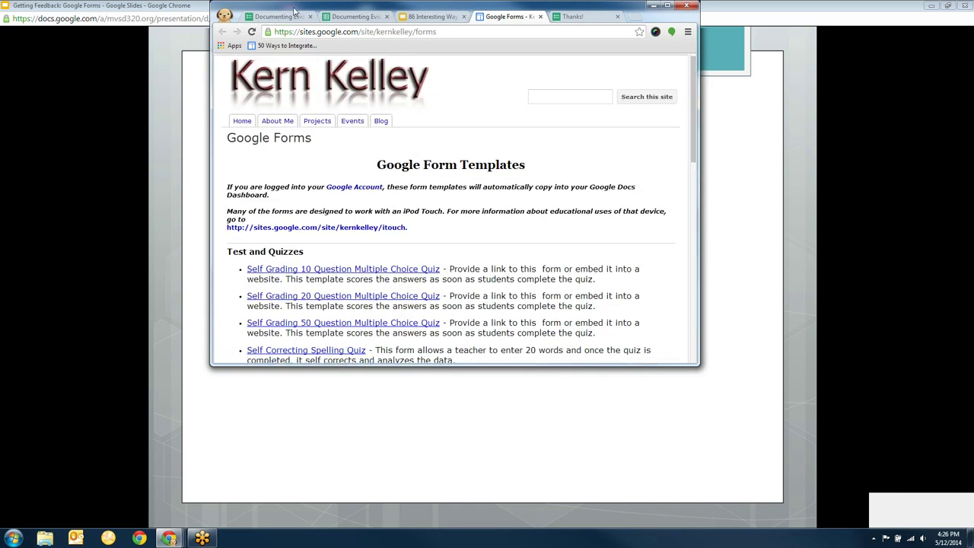
# Return to the slideshow and advance to slide 15, 'Let's take a look at a few forms.'
pyautogui.click(430, 459)
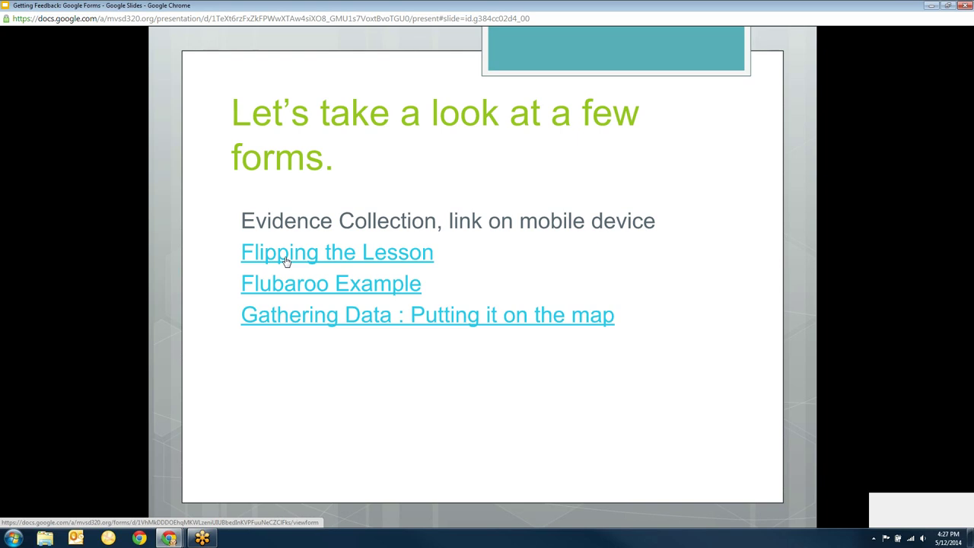
# Show the 'La nourriture et la santé en vidéos' form maximized, then return to slide 15
pyautogui.click(287, 261)
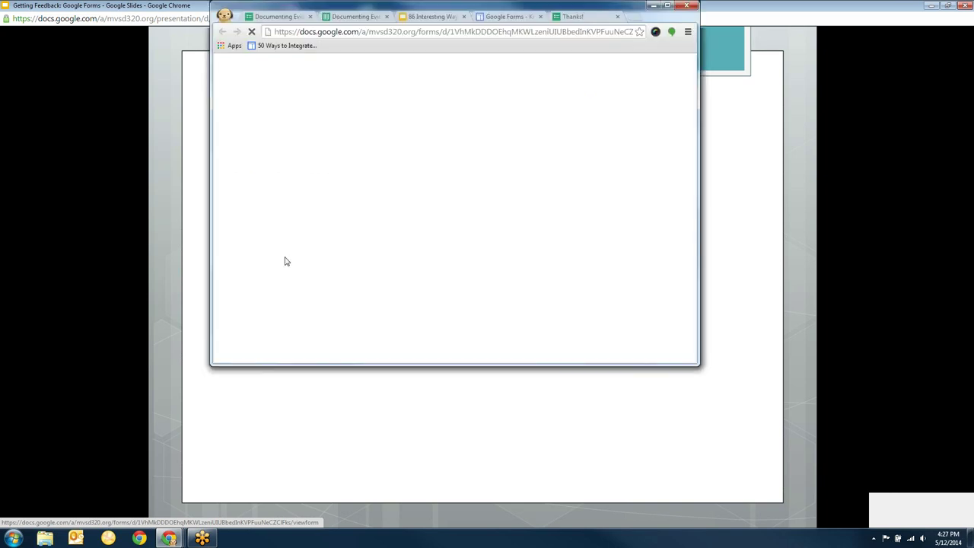
pyautogui.click(667, 6)
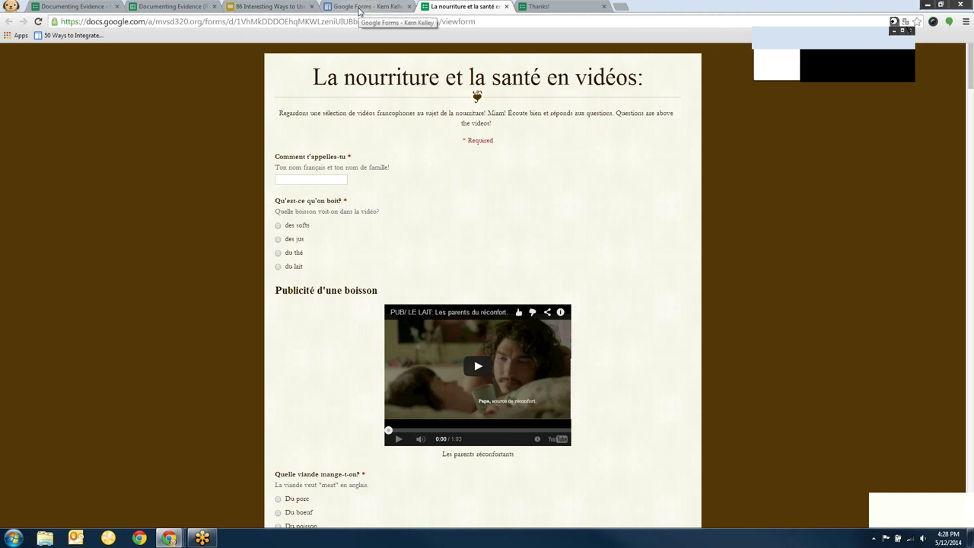
pyautogui.moveTo(169, 538)
pyautogui.click(172, 491)
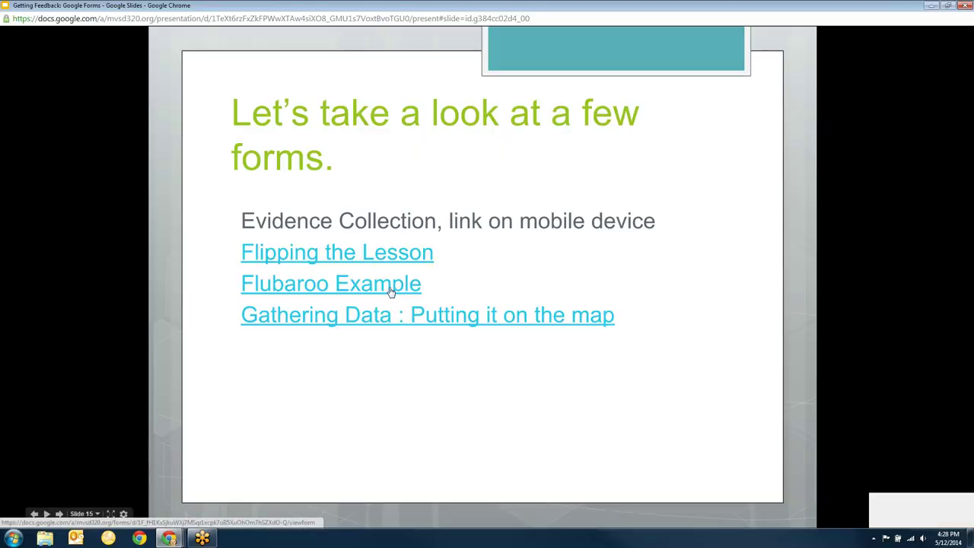
# Open the Flubaroo Demo form from the 'Flubaroo Example' link on slide 15
pyautogui.click(291, 293)
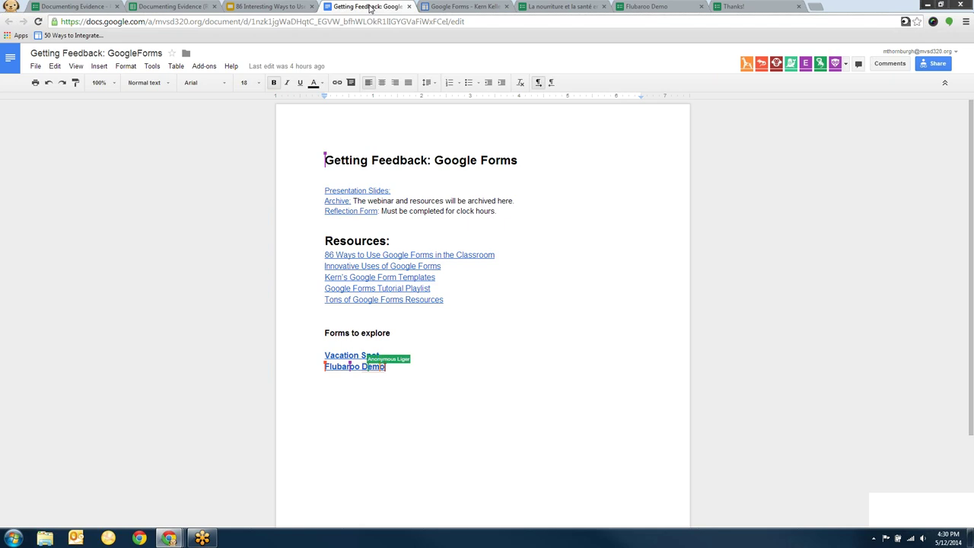
# Close the Getting Feedback document and bring the slideshow on slide 15 forward
pyautogui.click(409, 6)
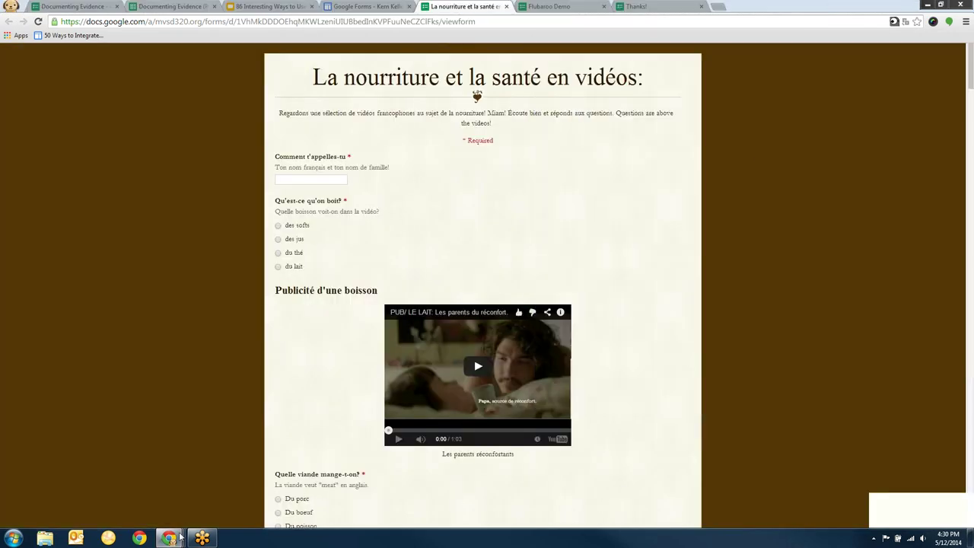
pyautogui.moveTo(169, 538)
pyautogui.click(202, 507)
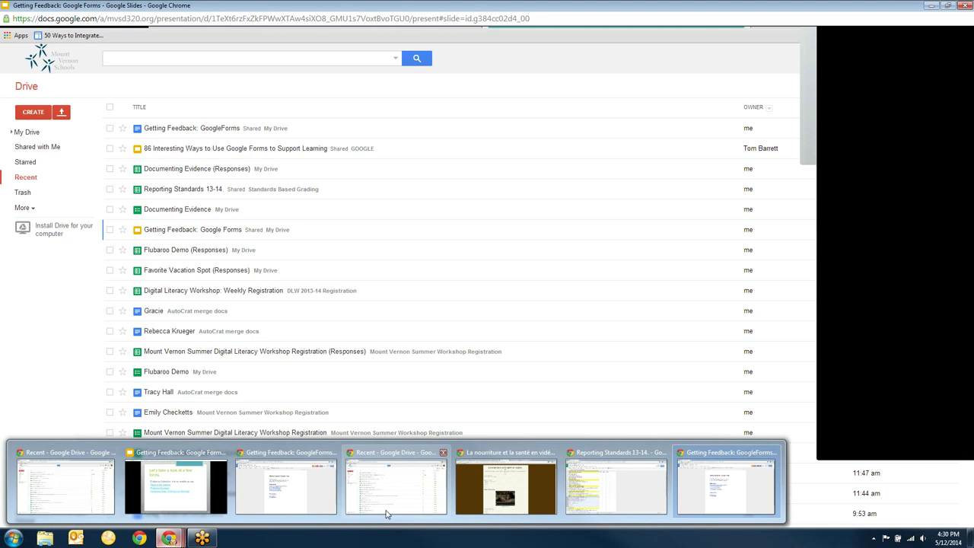
# Open the Flubaroo Demo (Responses) spreadsheet from the Flubaroo Example link, maximized to full screen
pyautogui.click(386, 514)
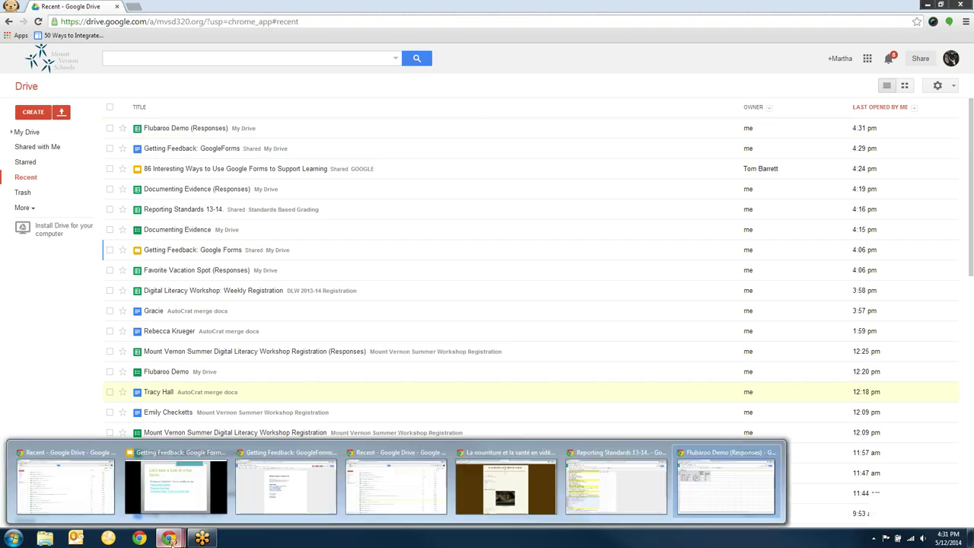
pyautogui.click(161, 490)
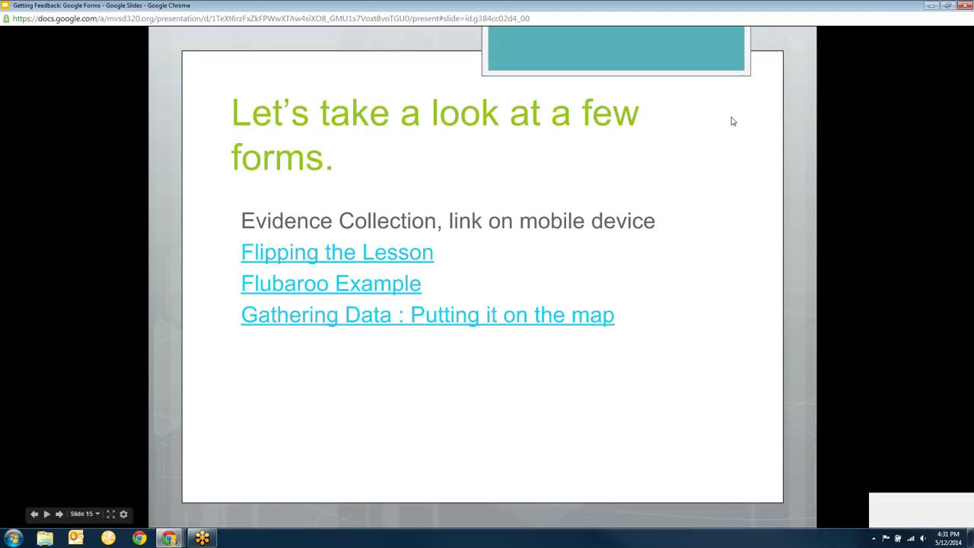
pyautogui.click(331, 283)
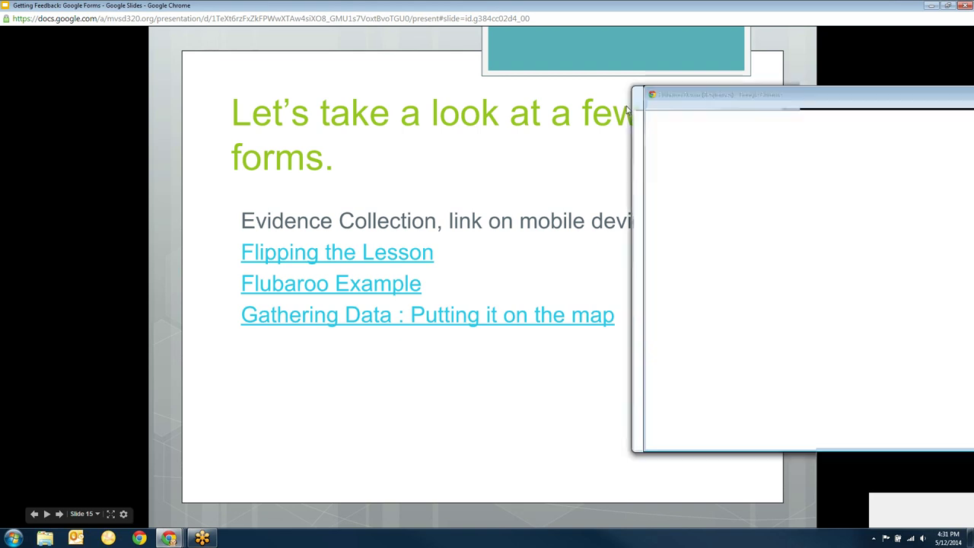
pyautogui.doubleClick(449, 95)
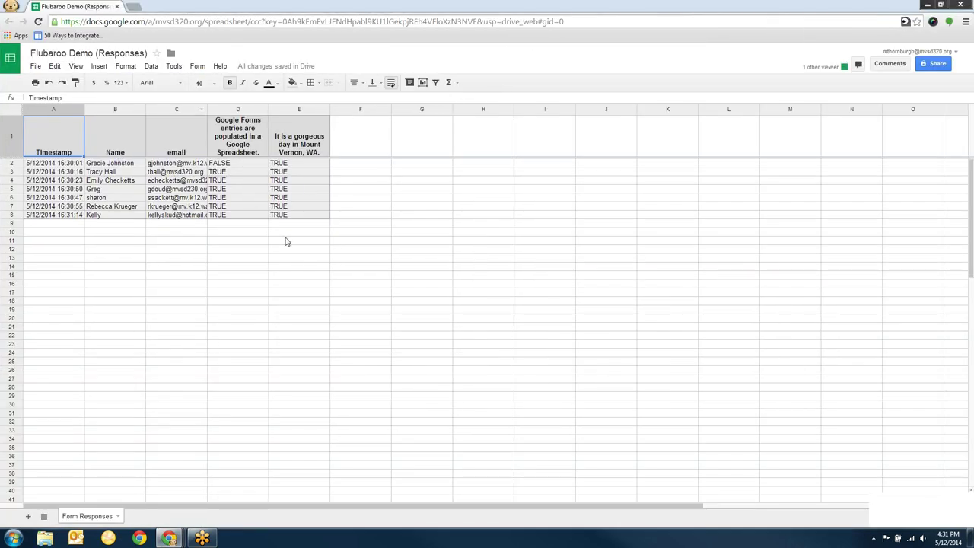
# Search the Script Gallery for the Flubaroo grading script
pyautogui.click(177, 71)
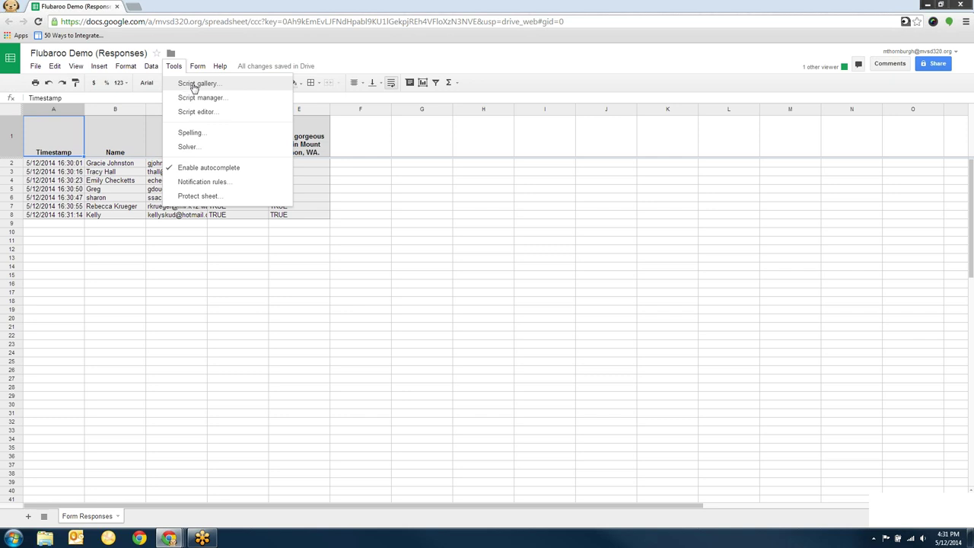
pyautogui.click(195, 87)
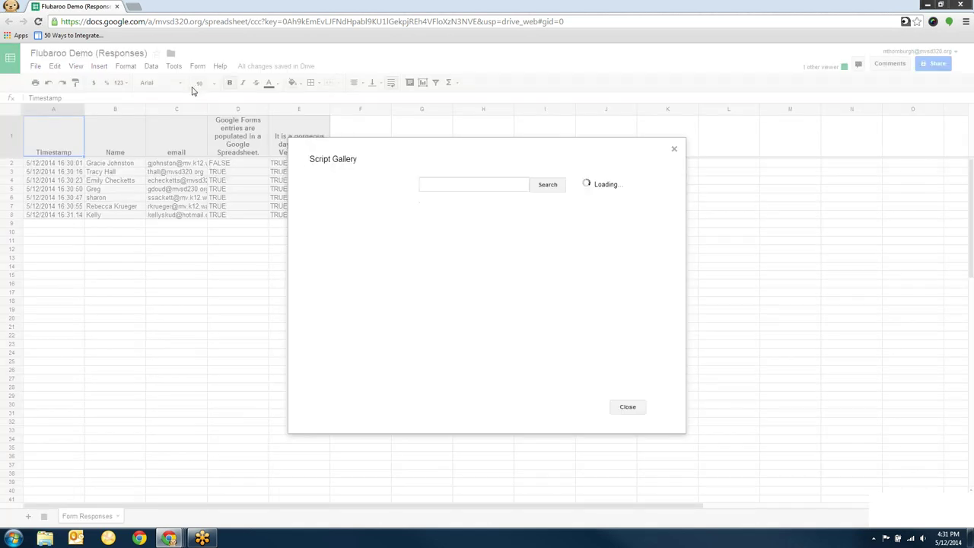
pyautogui.click(447, 185)
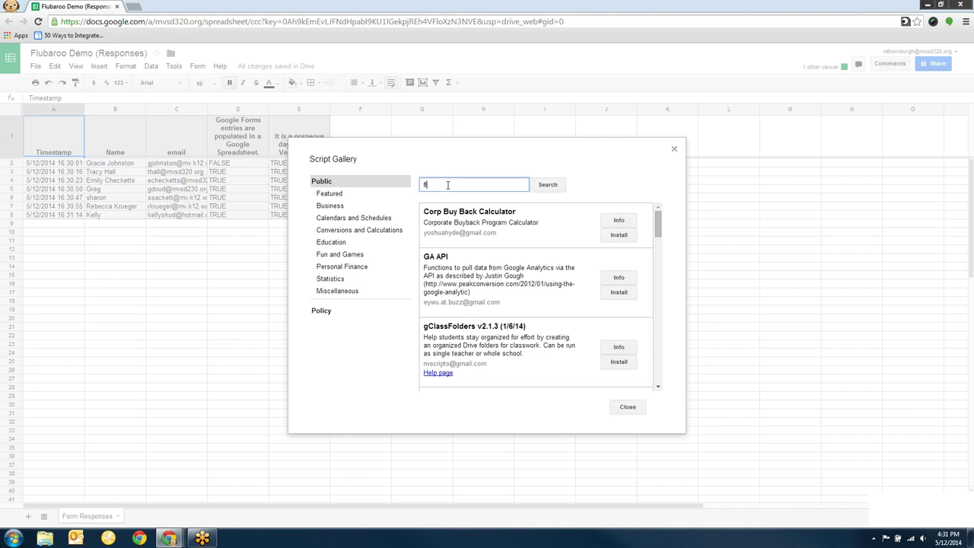
pyautogui.write('ubar')
pyautogui.write('oo')
pyautogui.press('Return')
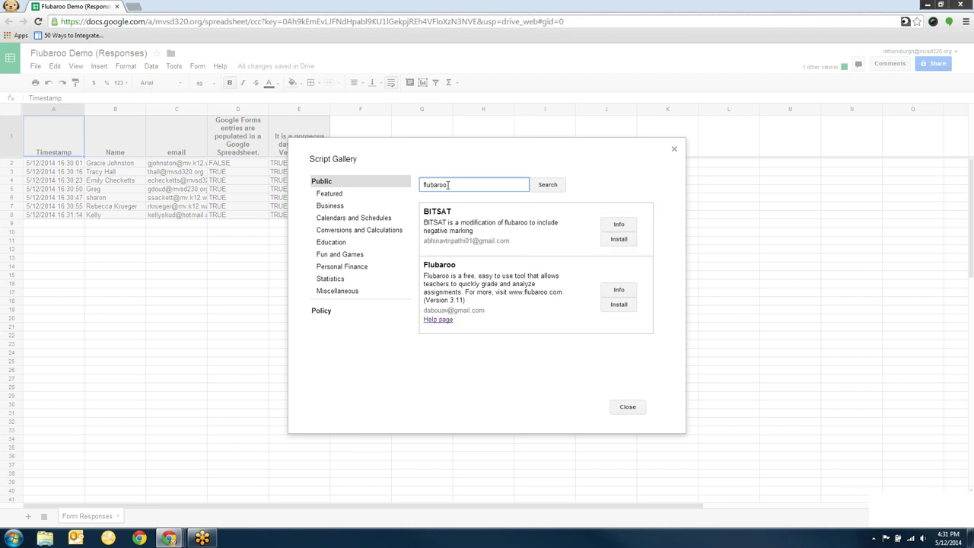
# Install Flubaroo and accept all of its requested permissions
pyautogui.click(621, 308)
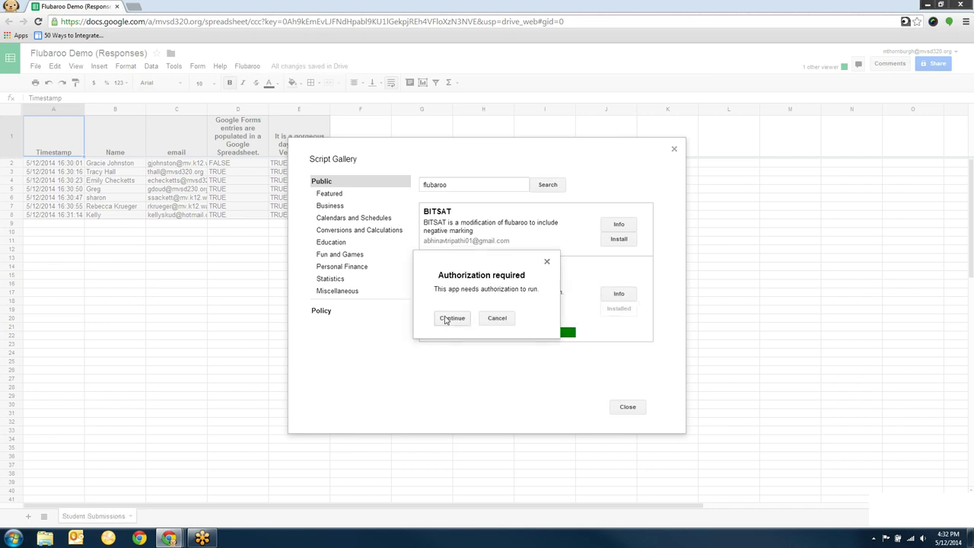
pyautogui.click(448, 320)
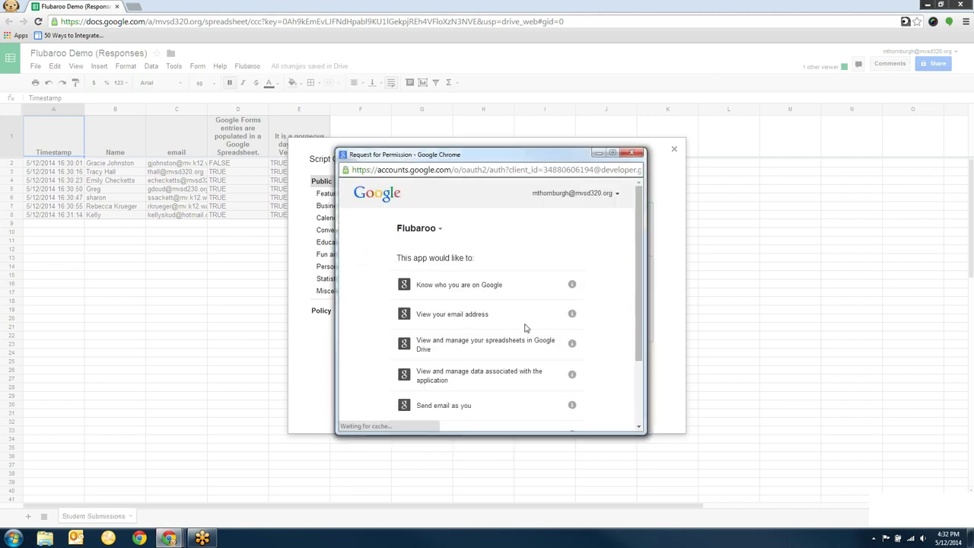
pyautogui.moveTo(639, 259); pyautogui.dragTo(638, 324)
pyautogui.click(563, 408)
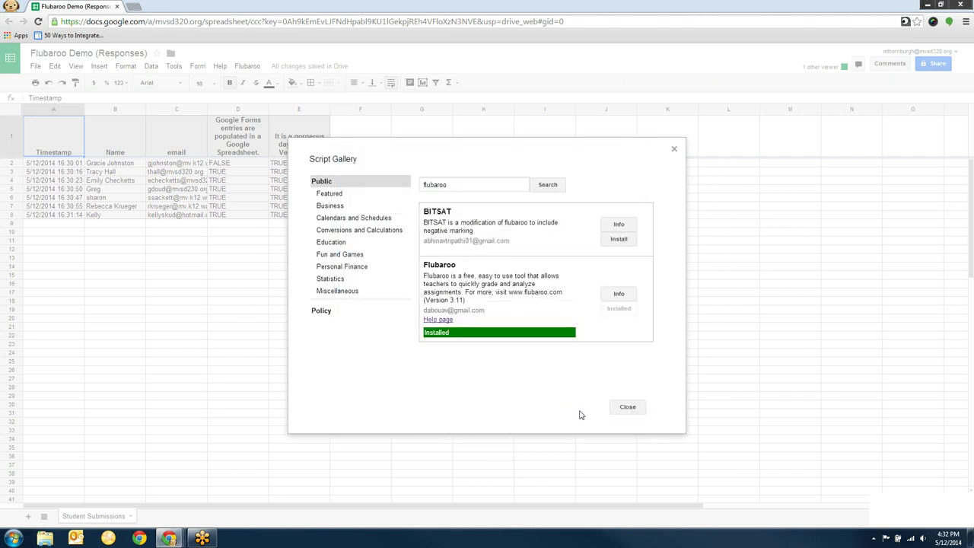
# Start Flubaroo's Grade Assignment, keeping the email question as a student identifier
pyautogui.click(632, 408)
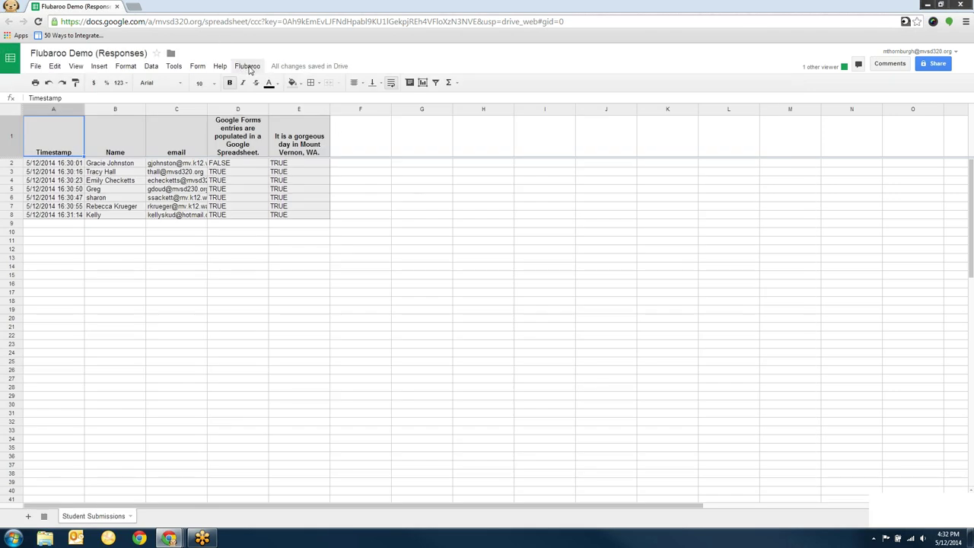
pyautogui.click(249, 70)
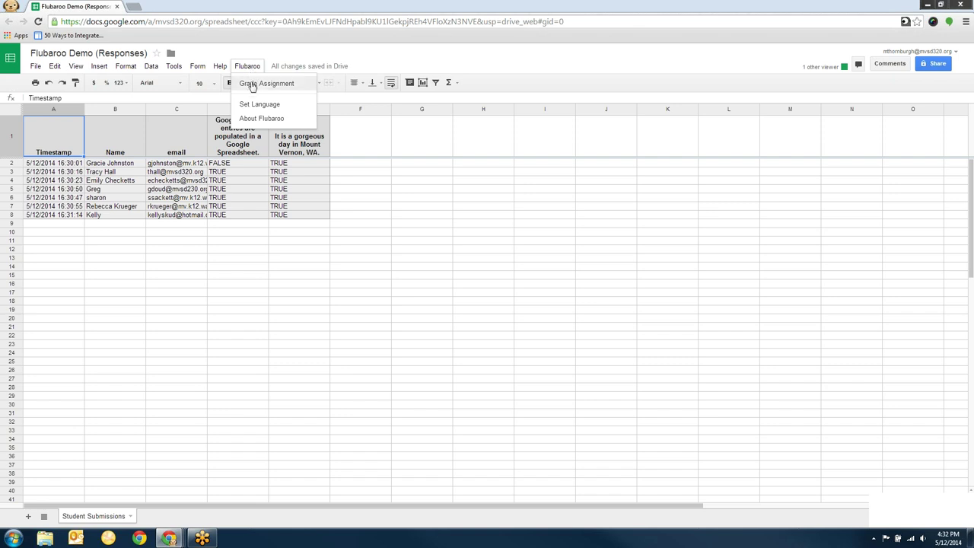
pyautogui.click(251, 85)
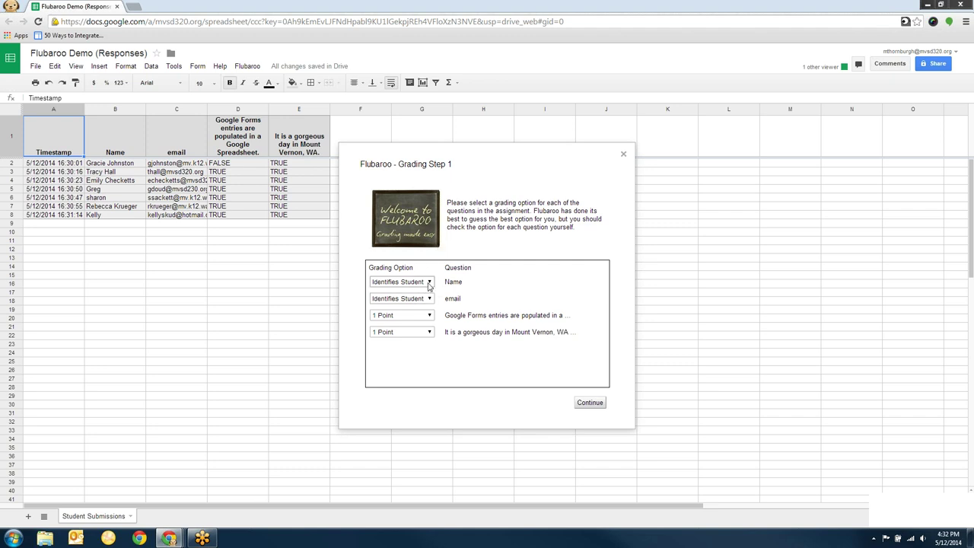
pyautogui.click(429, 299)
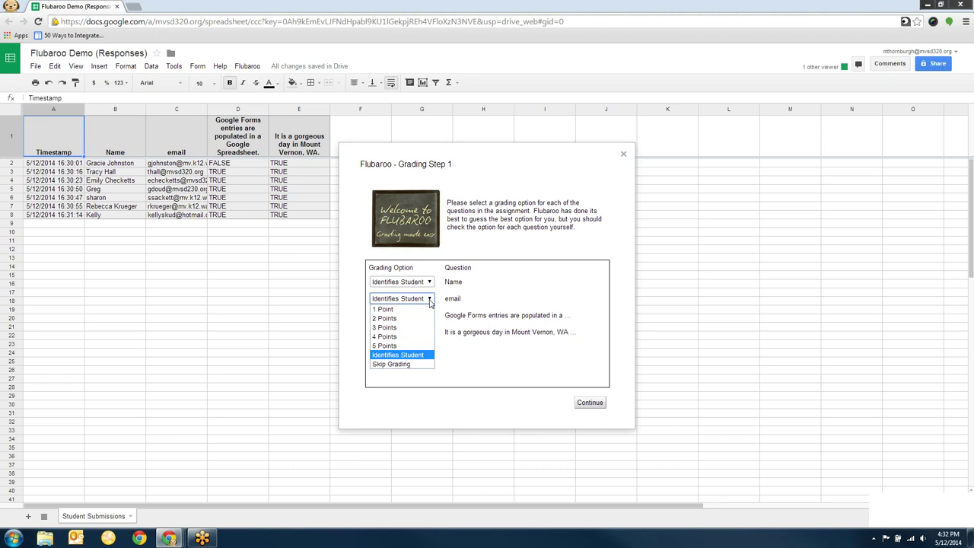
pyautogui.click(430, 302)
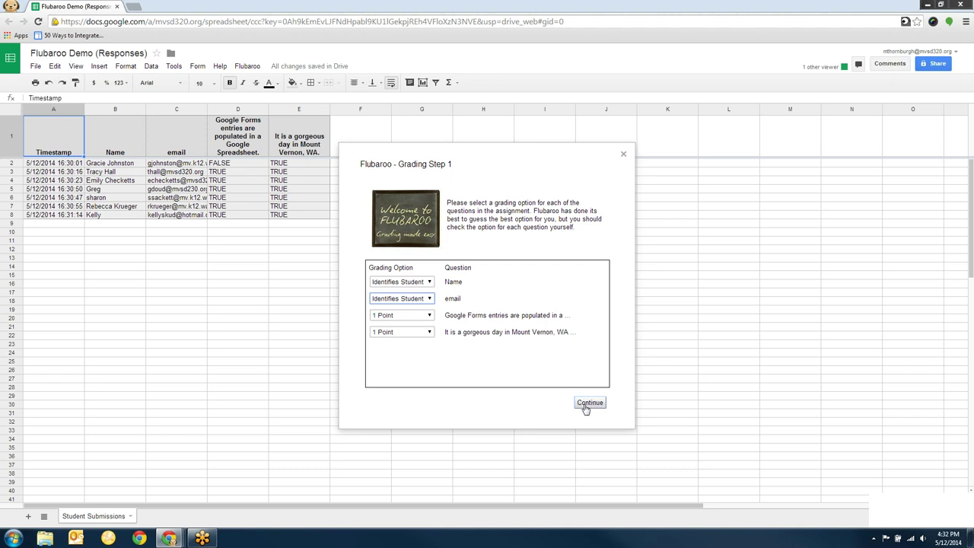
pyautogui.click(585, 409)
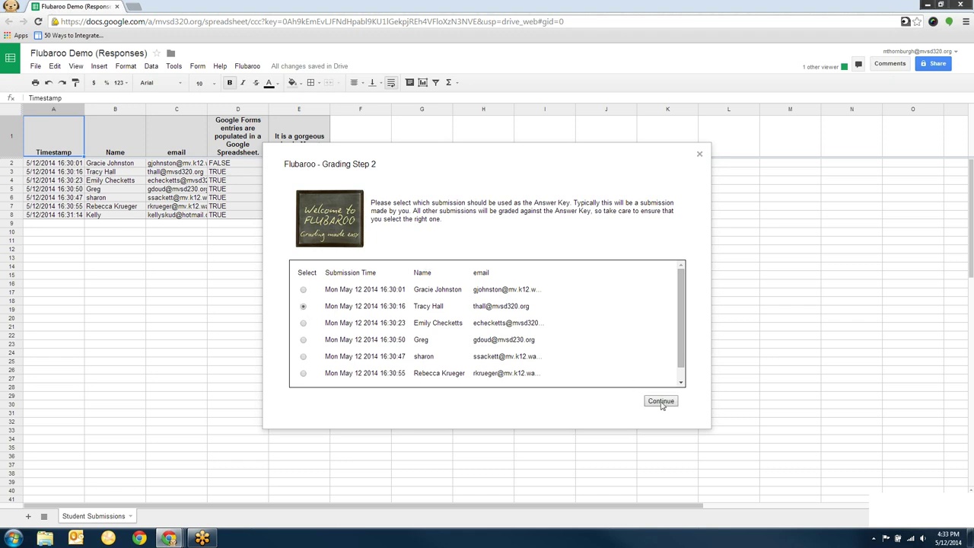
# Grade all submissions against the second submission as answer key and move the completion notice aside
pyautogui.click(660, 404)
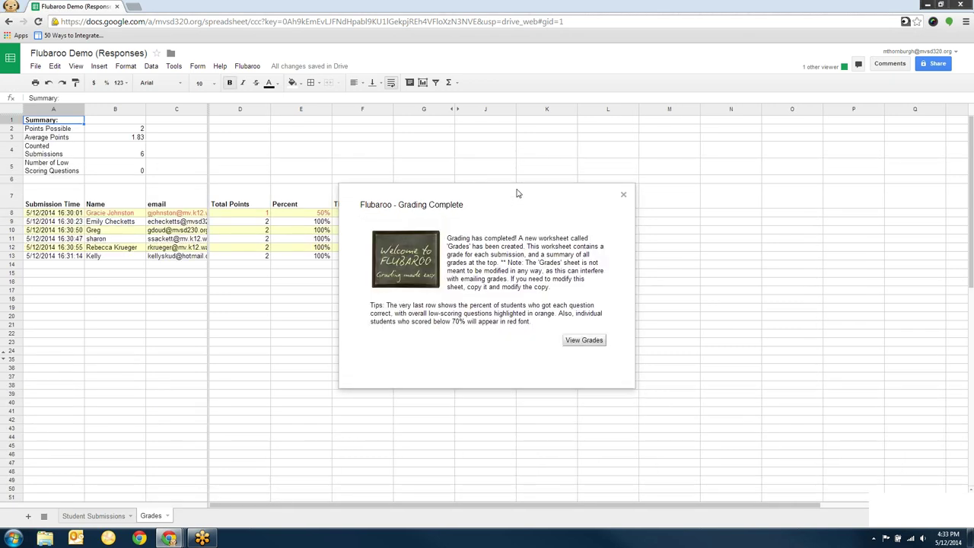
pyautogui.moveTo(508, 204)
pyautogui.mouseDown()
pyautogui.moveTo(557, 212)
pyautogui.moveTo(538, 306)
pyautogui.moveTo(274, 207)
pyautogui.mouseUp()
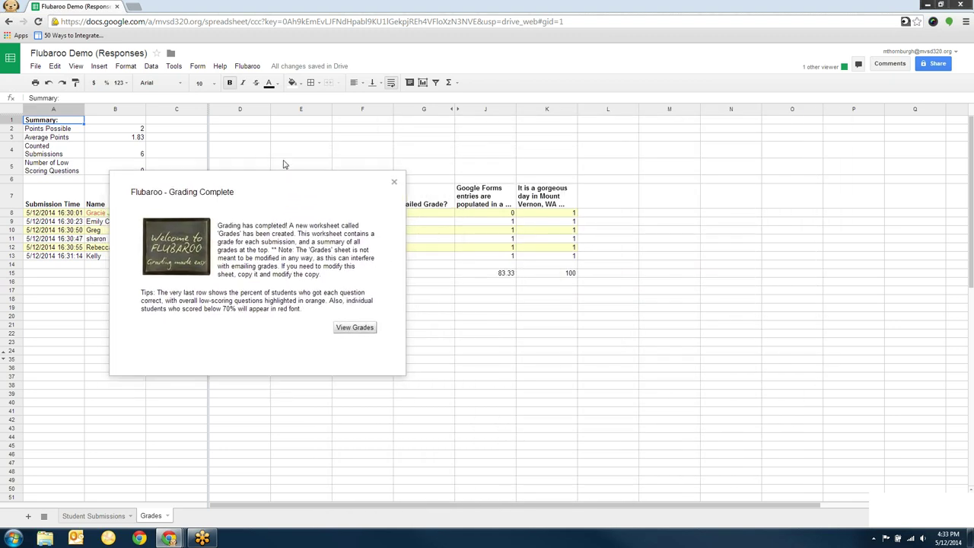
pyautogui.moveTo(274, 207); pyautogui.dragTo(615, 319)
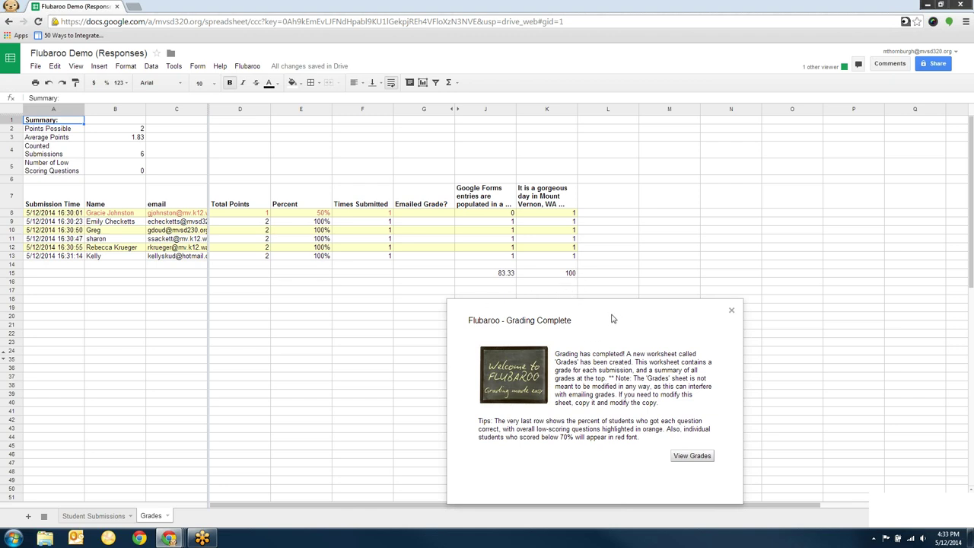
# Email all six students their grades with the answer key and the note 'Thanks for playing.'
pyautogui.click(731, 312)
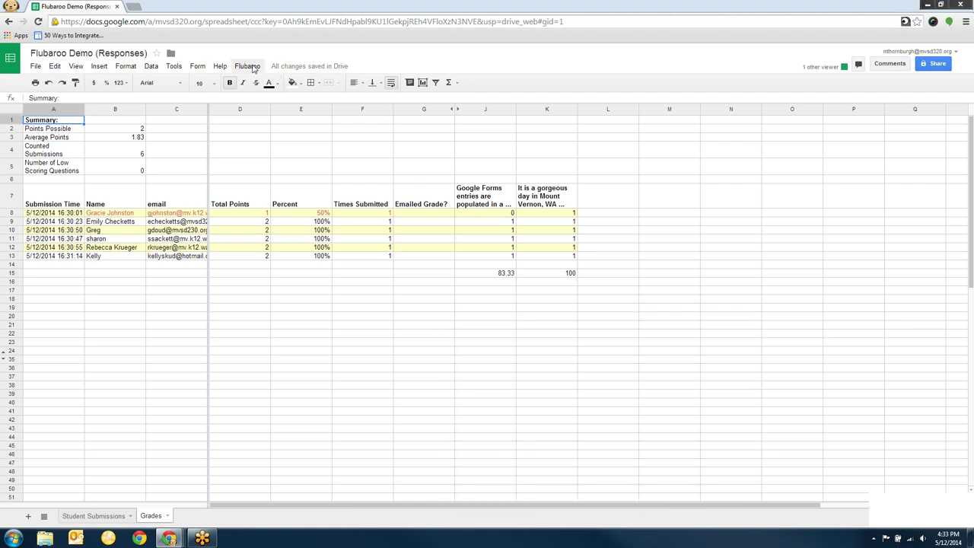
pyautogui.click(247, 66)
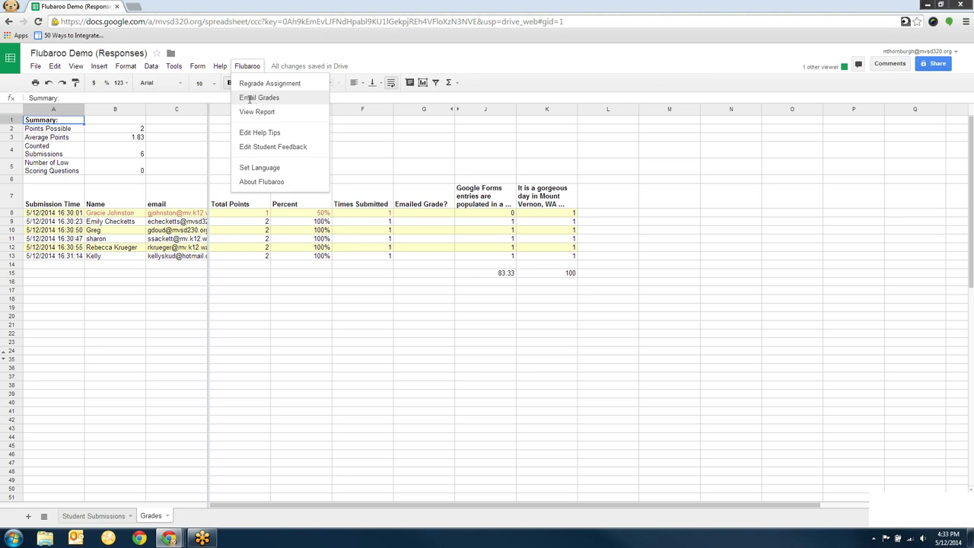
pyautogui.click(251, 100)
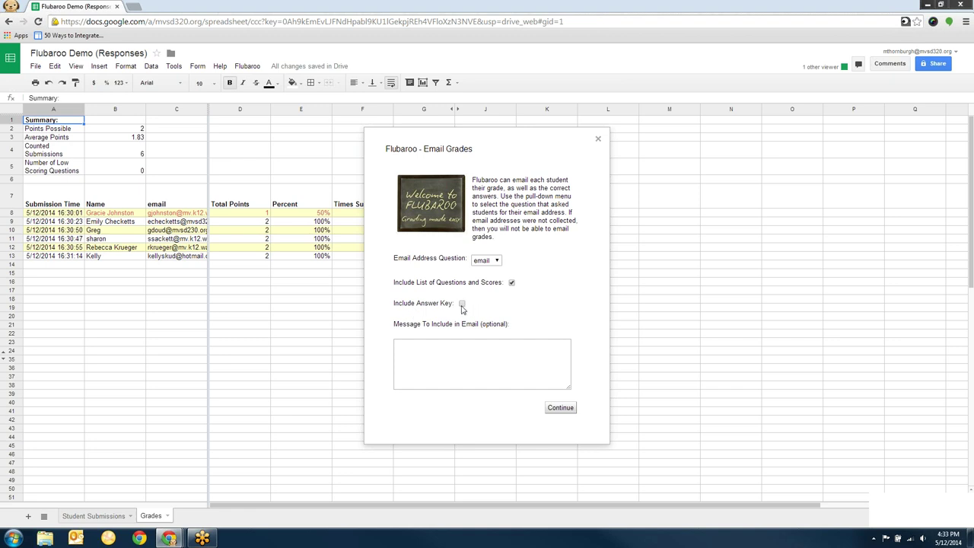
pyautogui.click(462, 303)
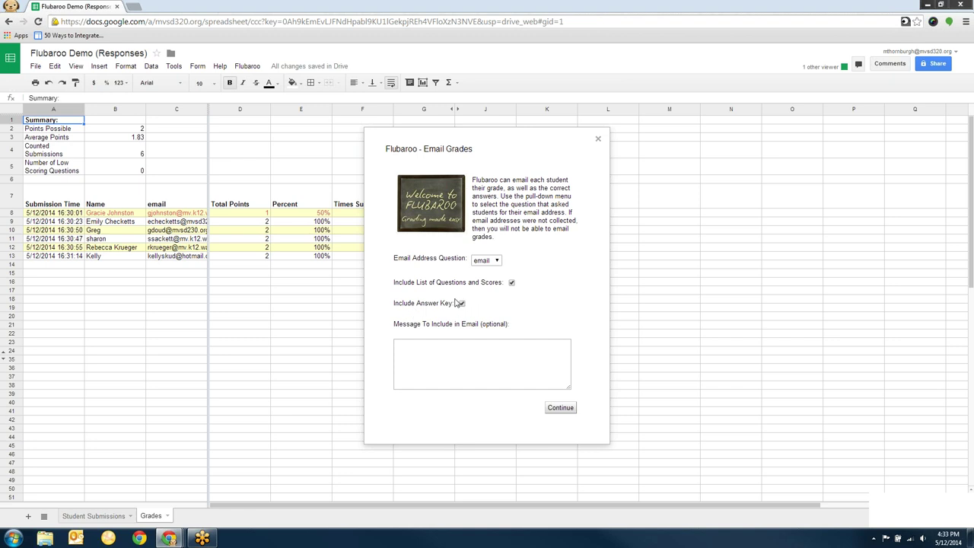
pyautogui.click(404, 348)
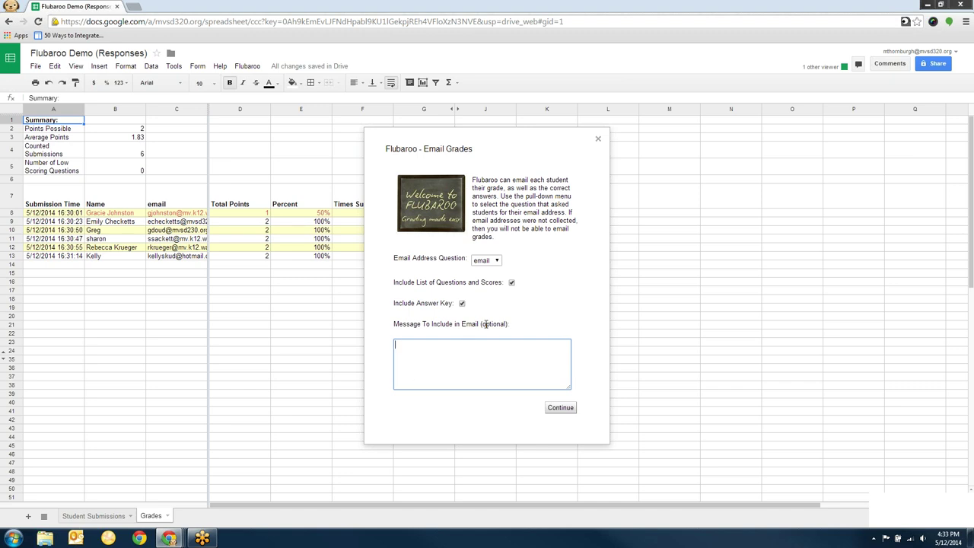
pyautogui.write('Thanks for playing.')
pyautogui.click(554, 413)
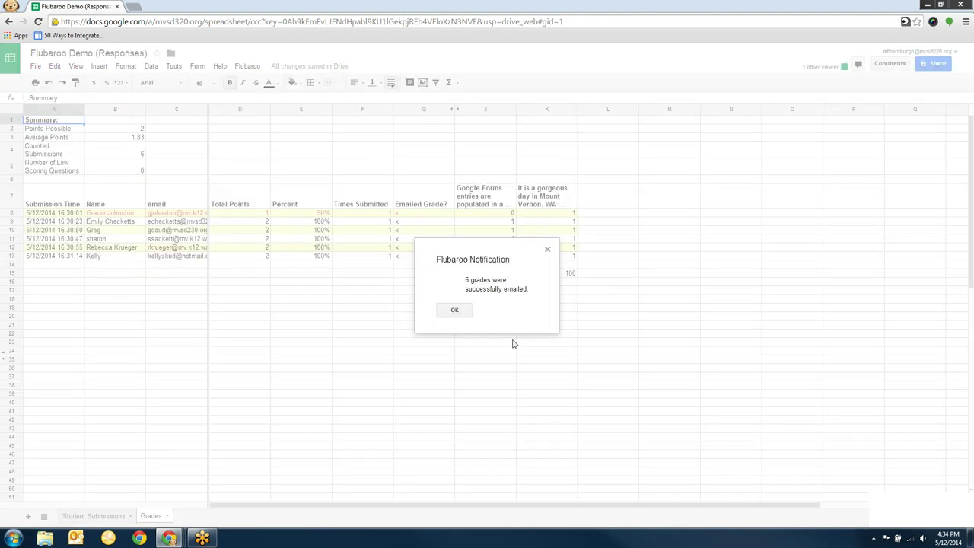
pyautogui.click(454, 310)
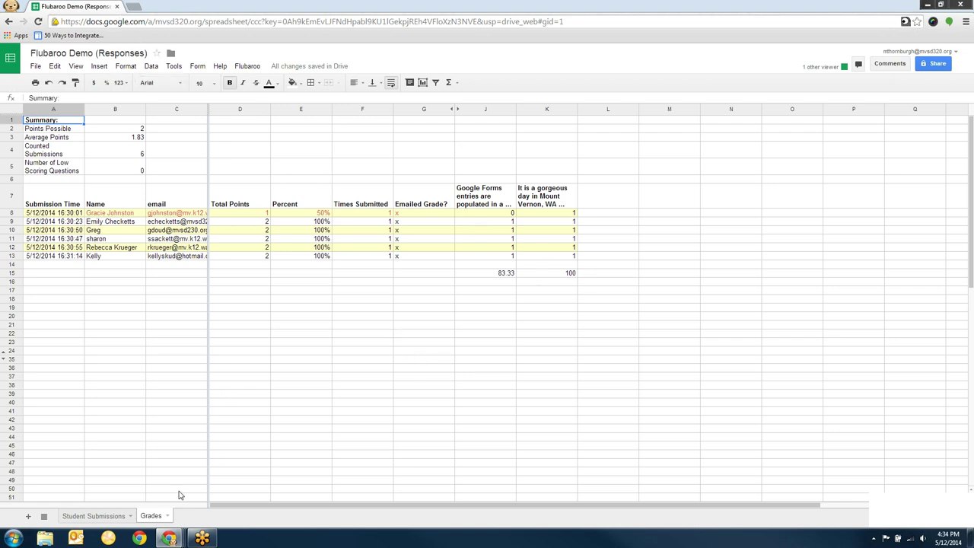
pyautogui.moveTo(169, 538)
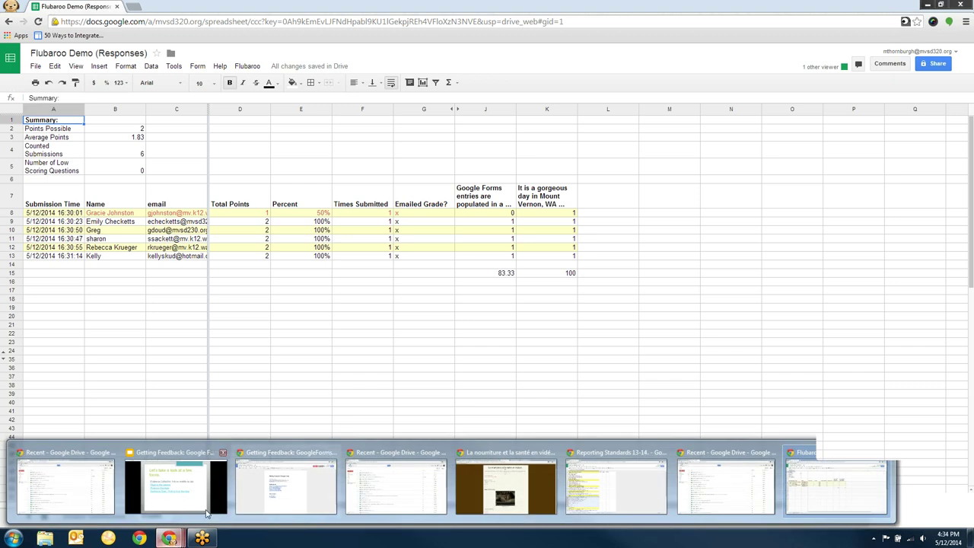
pyautogui.click(191, 502)
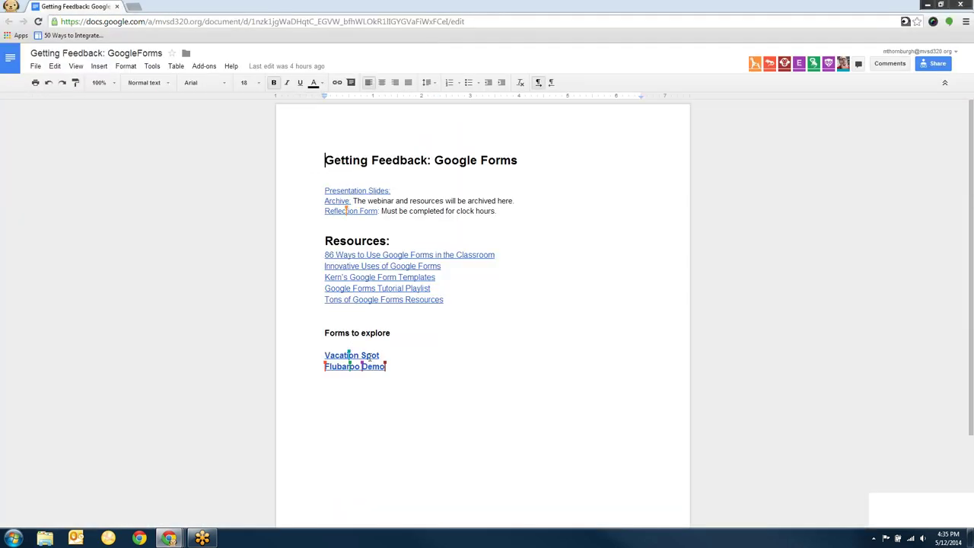
# Reveal the Vacation Spot link address in the Getting Feedback document
pyautogui.click(369, 357)
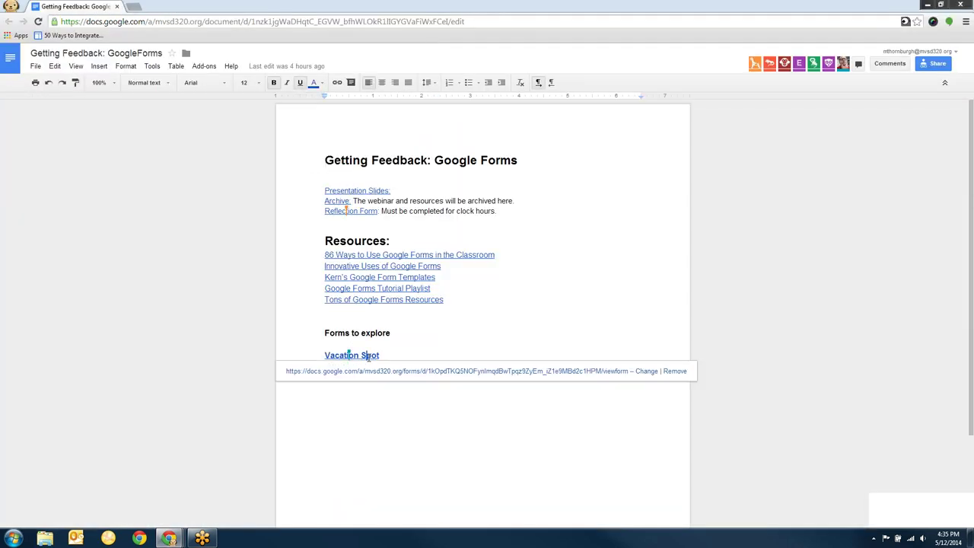
# Open the Favorite Vacation Spot form, then maximize its responses spreadsheet
pyautogui.click(365, 371)
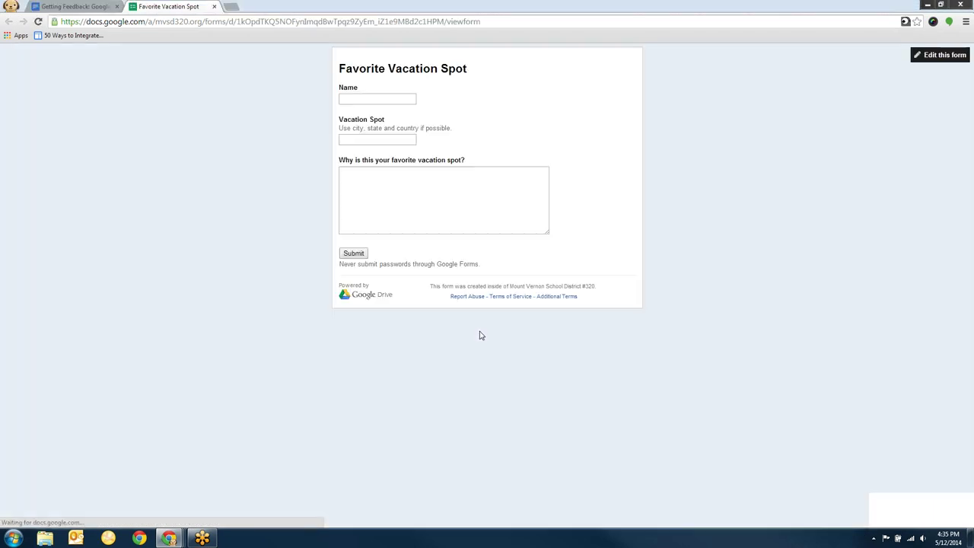
pyautogui.click(375, 102)
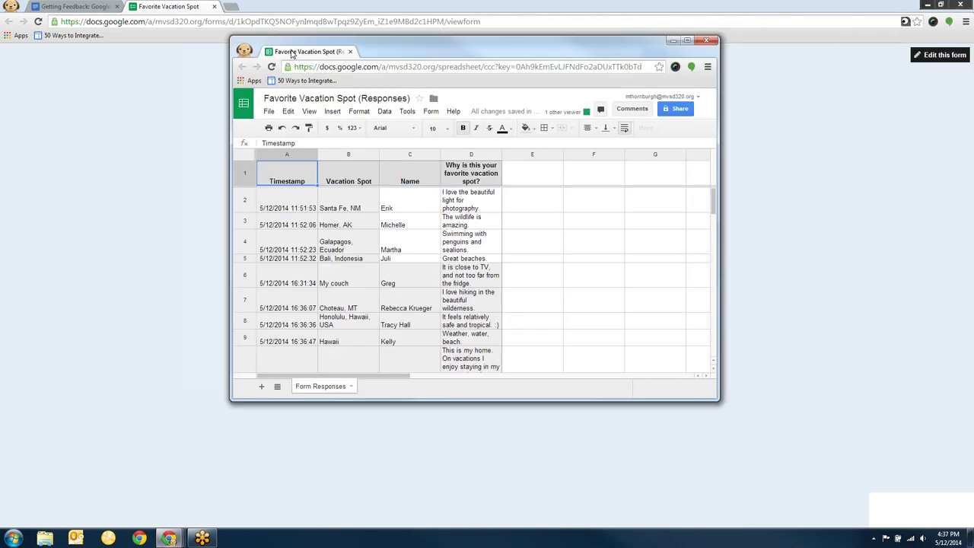
pyautogui.doubleClick(294, 47)
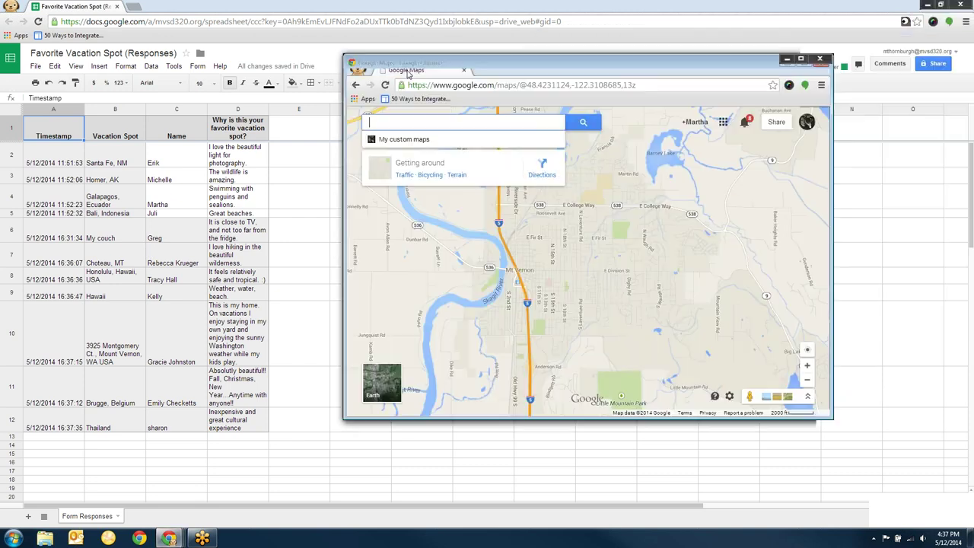
# Drag the Google Maps window over the vacation spot responses sheet
pyautogui.moveTo(973, 75); pyautogui.dragTo(404, 75)
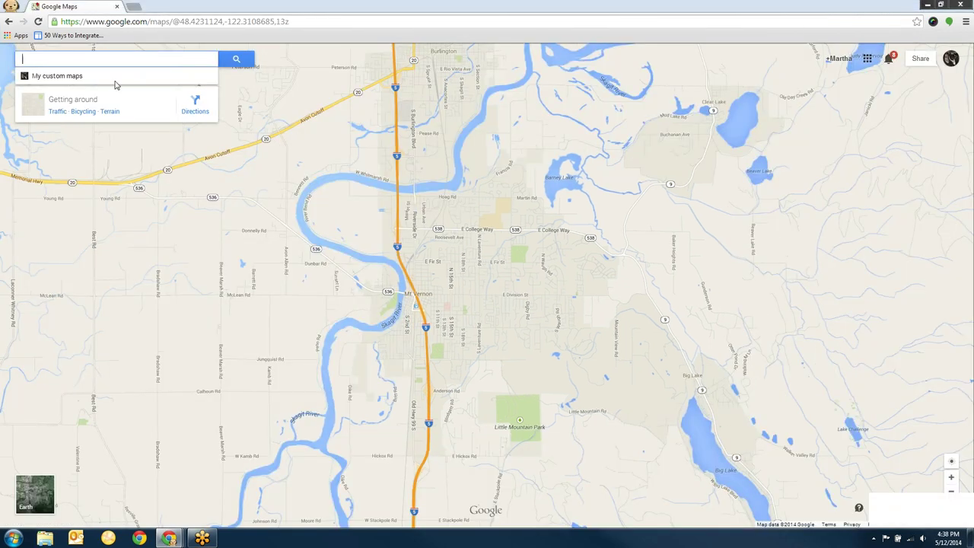
# Create a new untitled custom map from the saved custom maps list
pyautogui.click(67, 77)
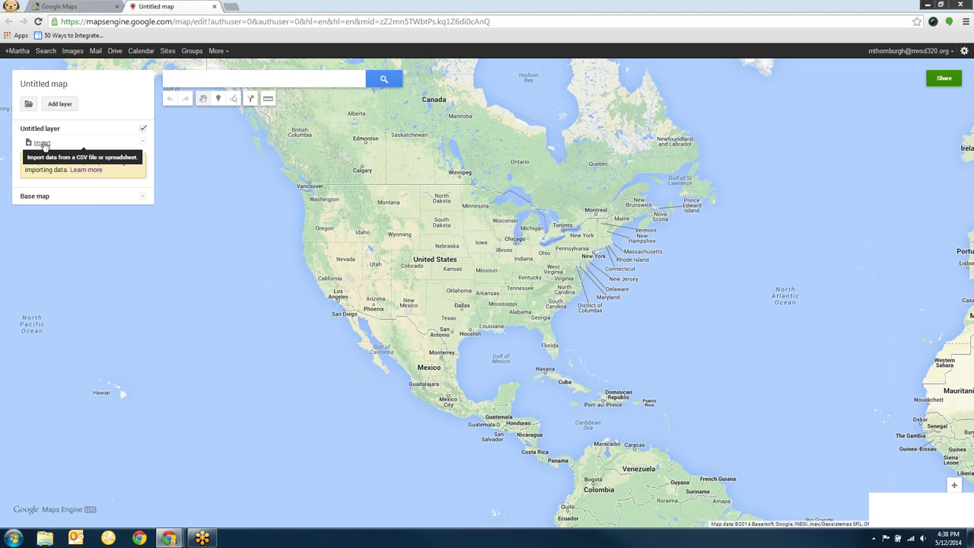
# Import the Favorite Vacation Spot (Responses) sheet, positioning placemarks by the Vacation Spot column
pyautogui.click(44, 145)
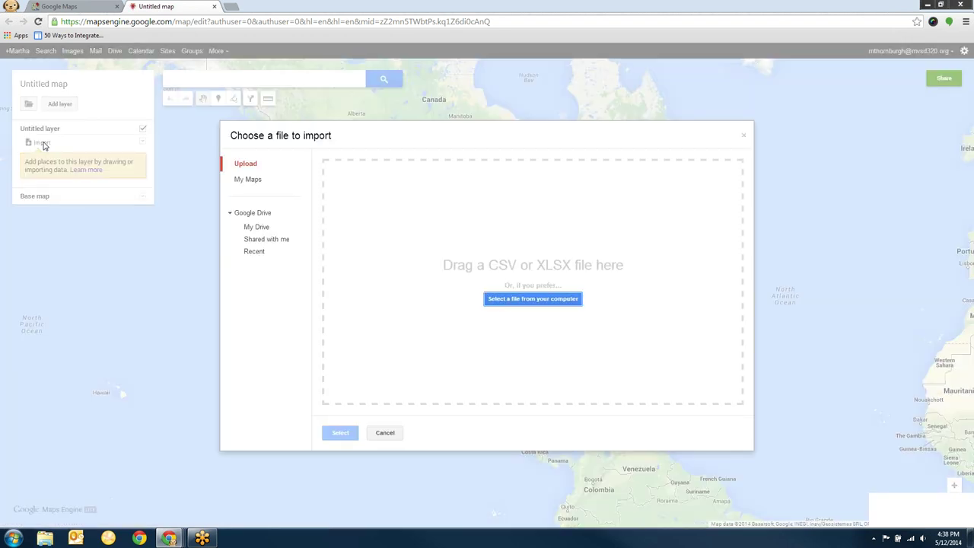
pyautogui.click(255, 253)
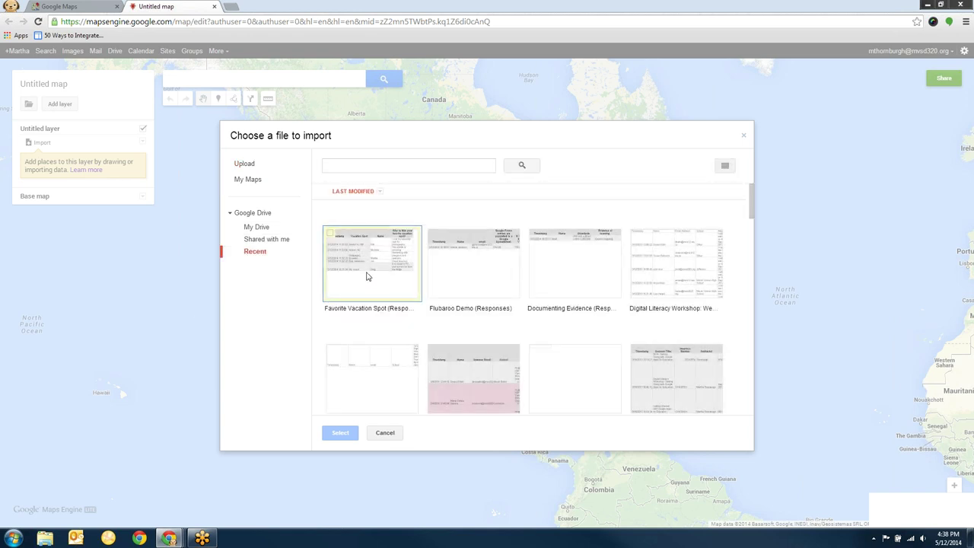
pyautogui.click(330, 237)
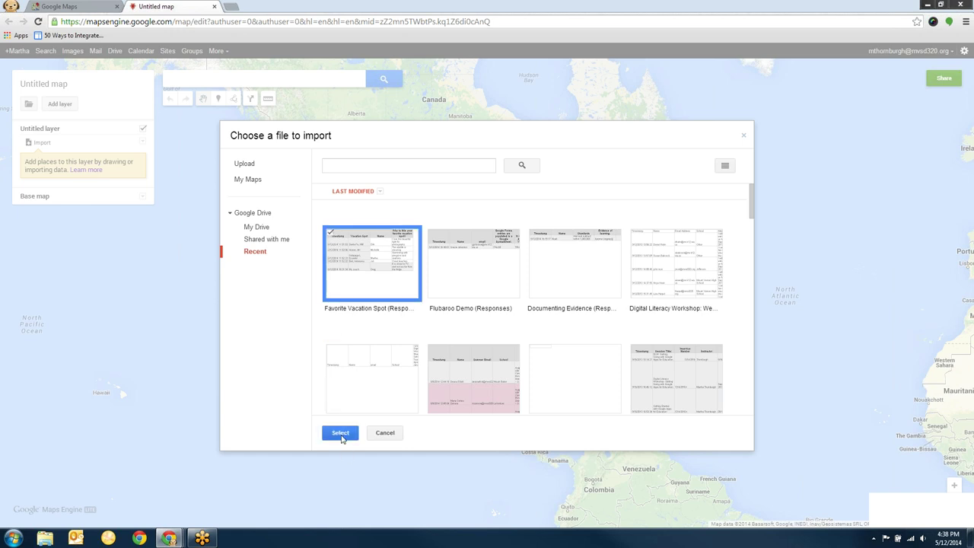
pyautogui.click(340, 434)
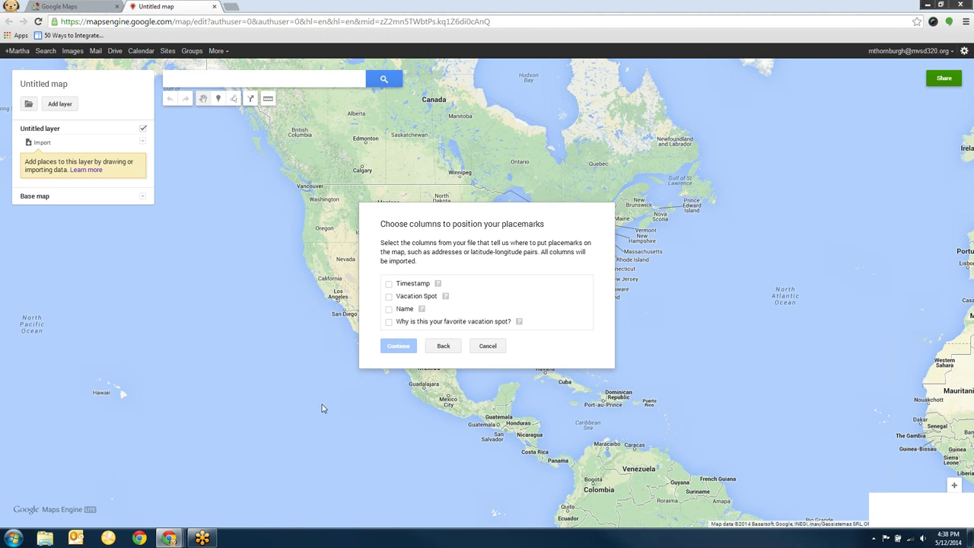
pyautogui.click(389, 300)
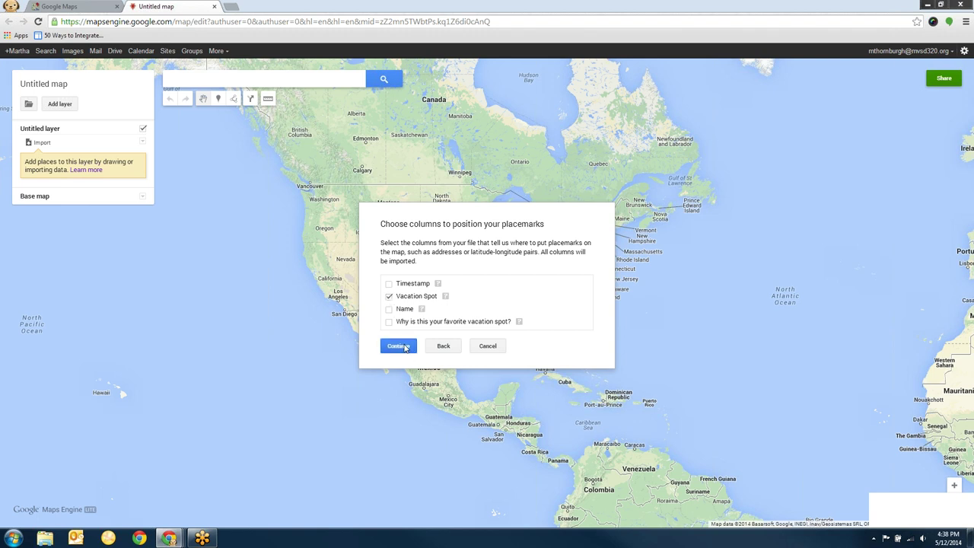
pyautogui.click(405, 348)
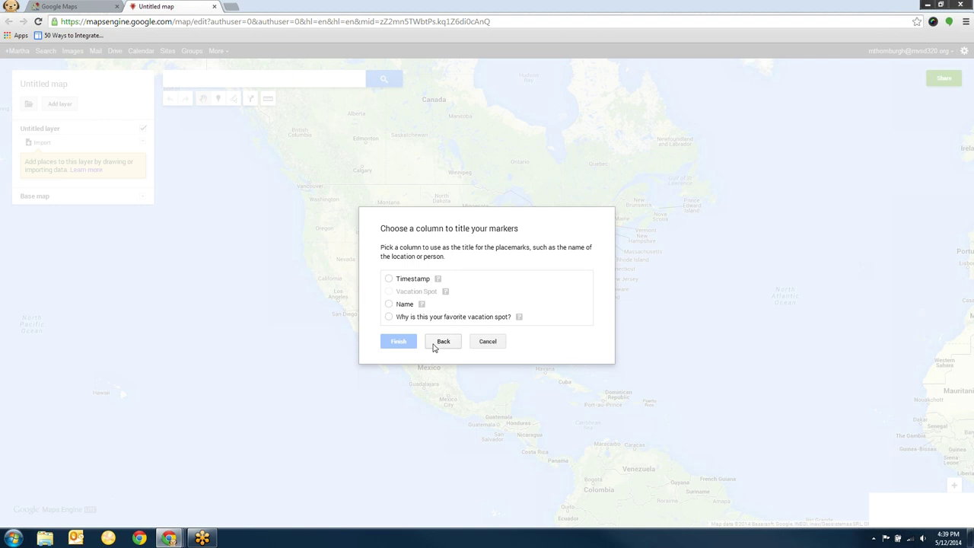
pyautogui.click(435, 347)
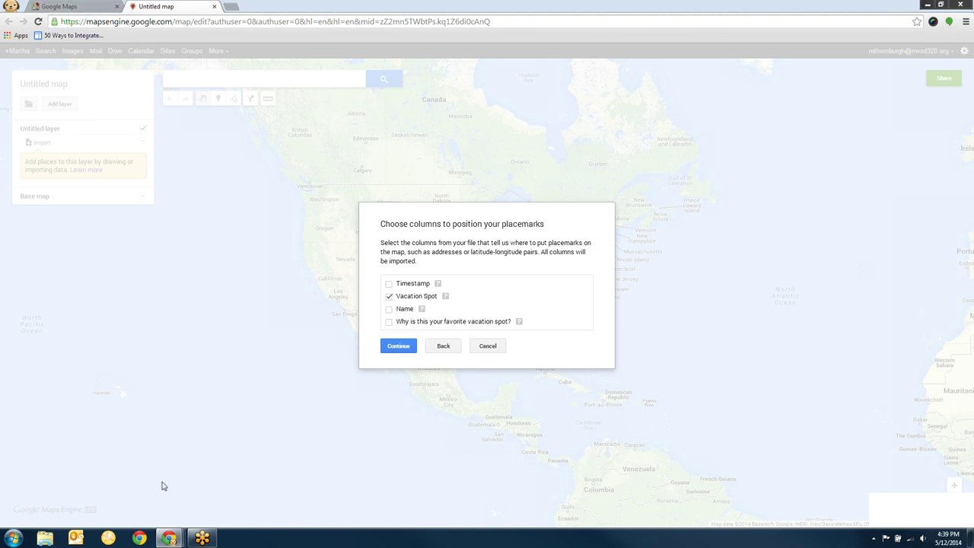
# Replace 'My couch' in cell B6 with 'Blaine, Washington'
pyautogui.moveTo(168, 538)
pyautogui.click(809, 481)
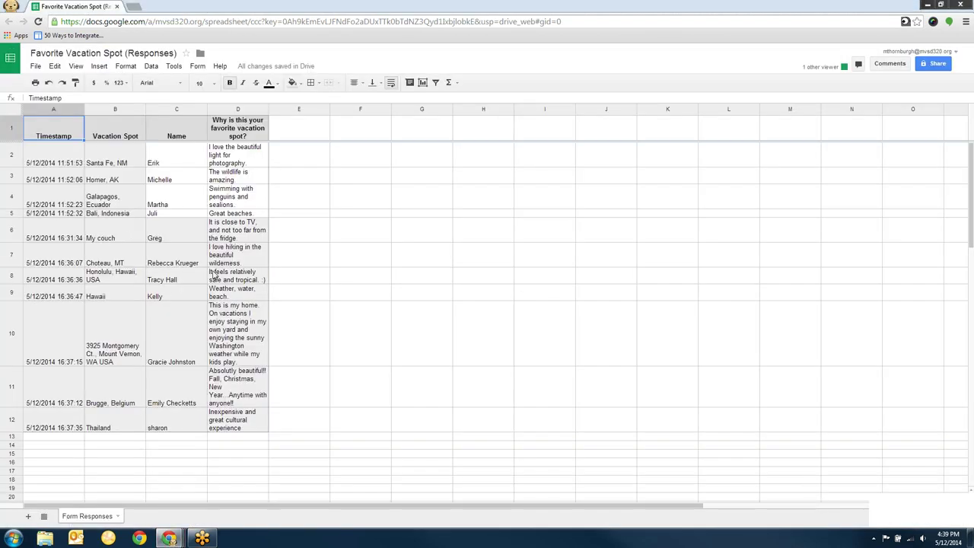
pyautogui.click(119, 241)
pyautogui.doubleClick(119, 242)
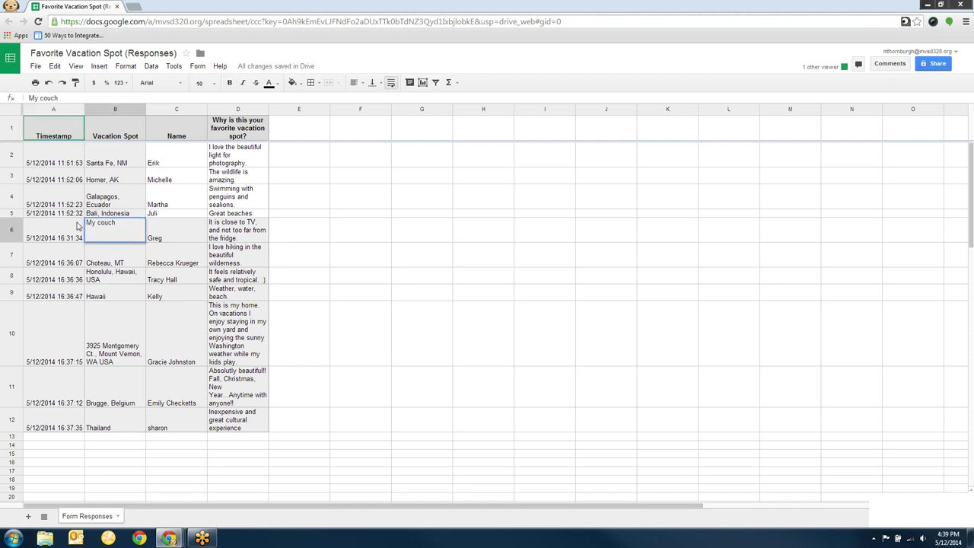
pyautogui.hotkey('ctrl', 'a')
pyautogui.write('B')
pyautogui.write('laine, ')
pyautogui.write('Was')
pyautogui.write('hington')
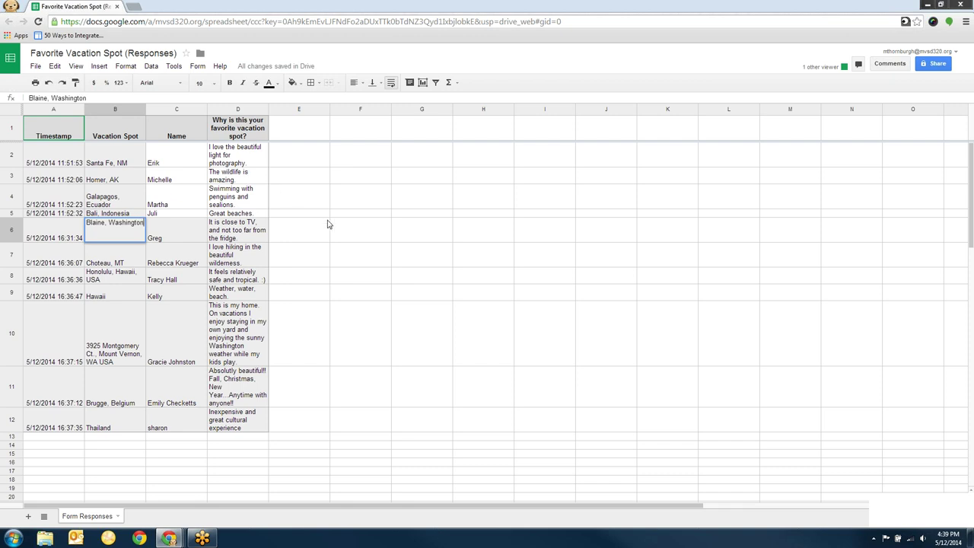
pyautogui.click(328, 223)
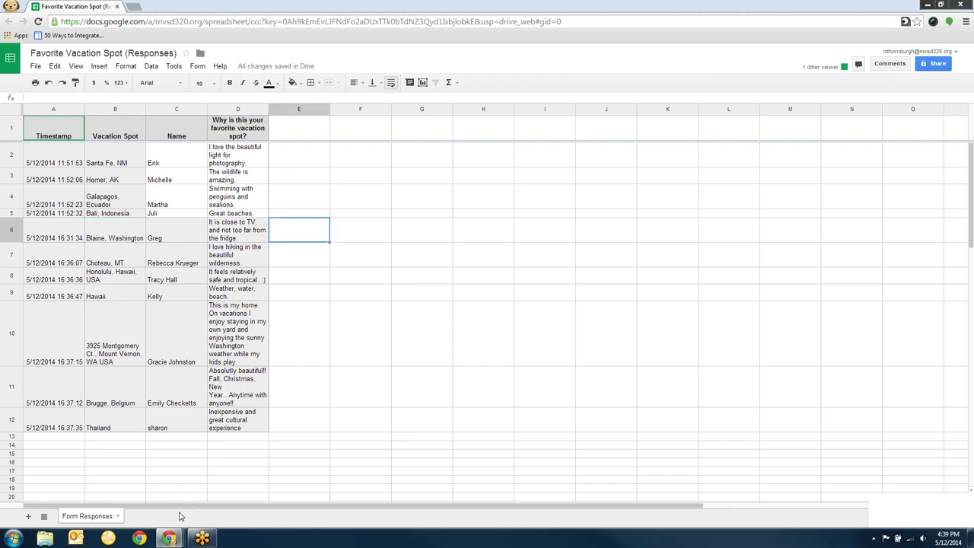
pyautogui.click(170, 539)
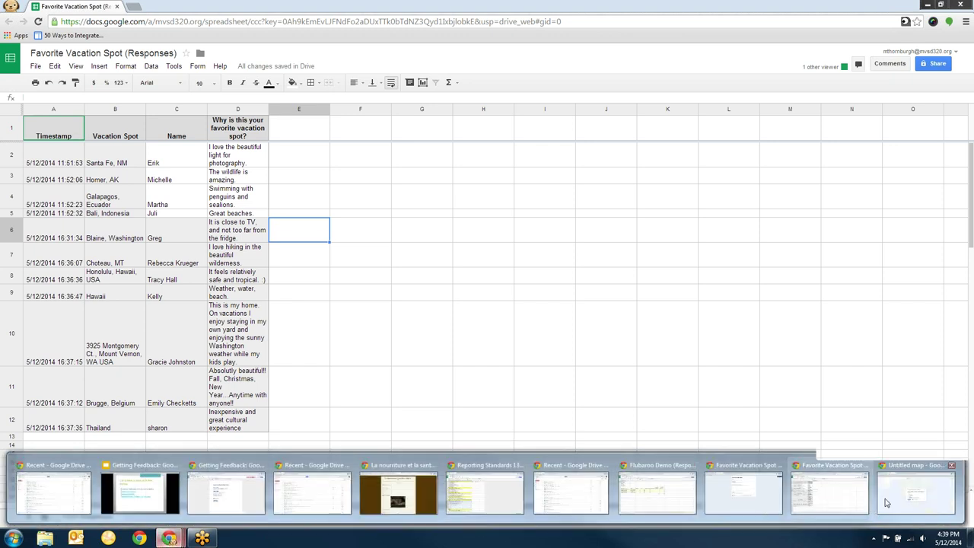
# Return to the map import and advance to choosing the marker-title column
pyautogui.click(917, 490)
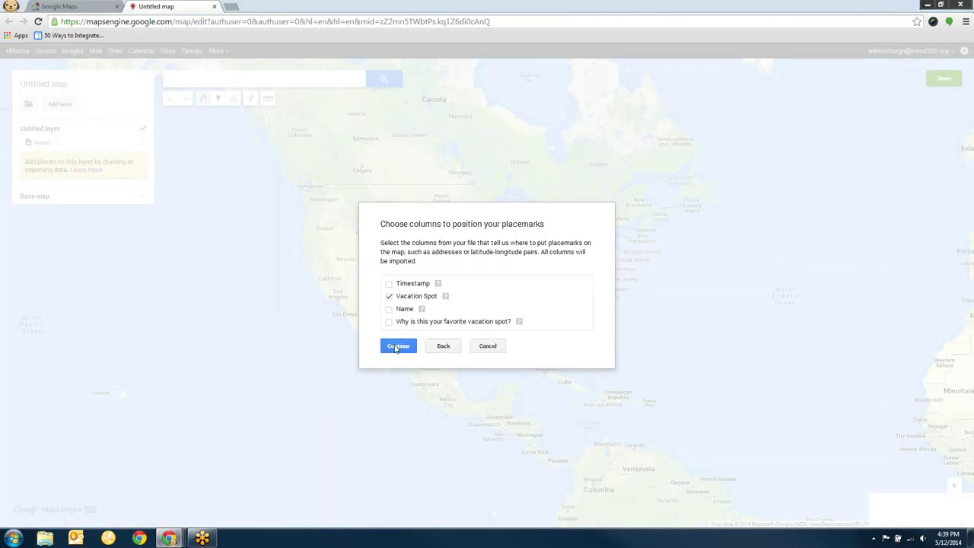
pyautogui.click(395, 347)
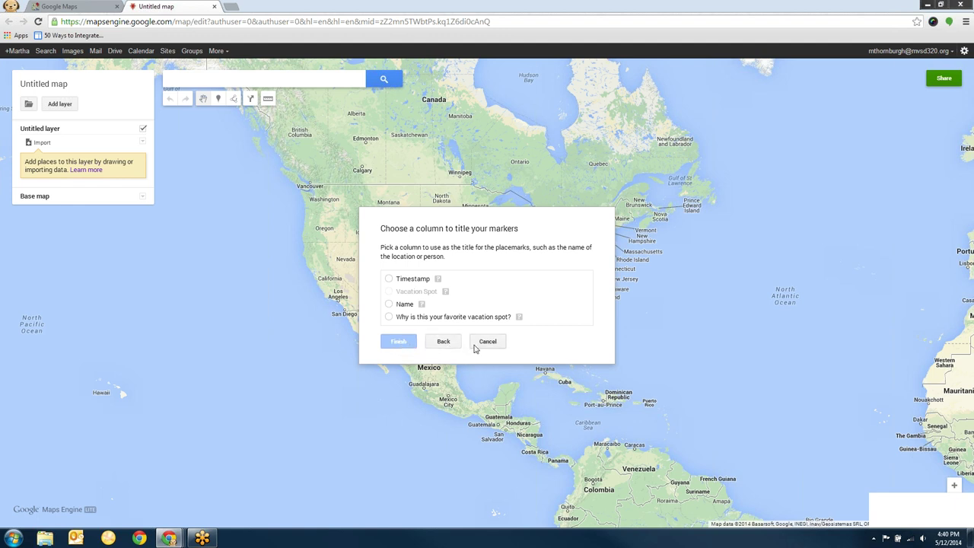
# Restart the Favorite Vacation Spot (Responses) import, positioning markers by the Vacation Spot column
pyautogui.click(473, 343)
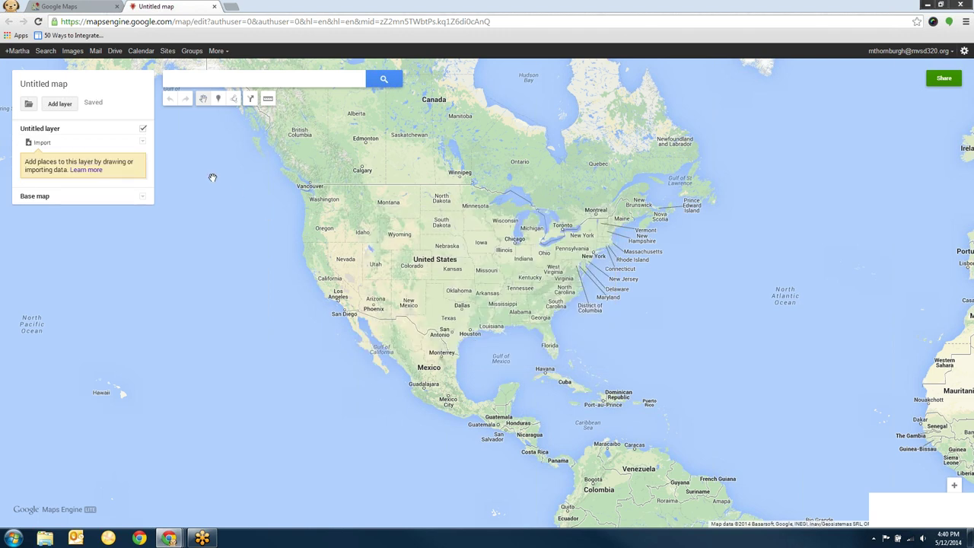
pyautogui.click(68, 146)
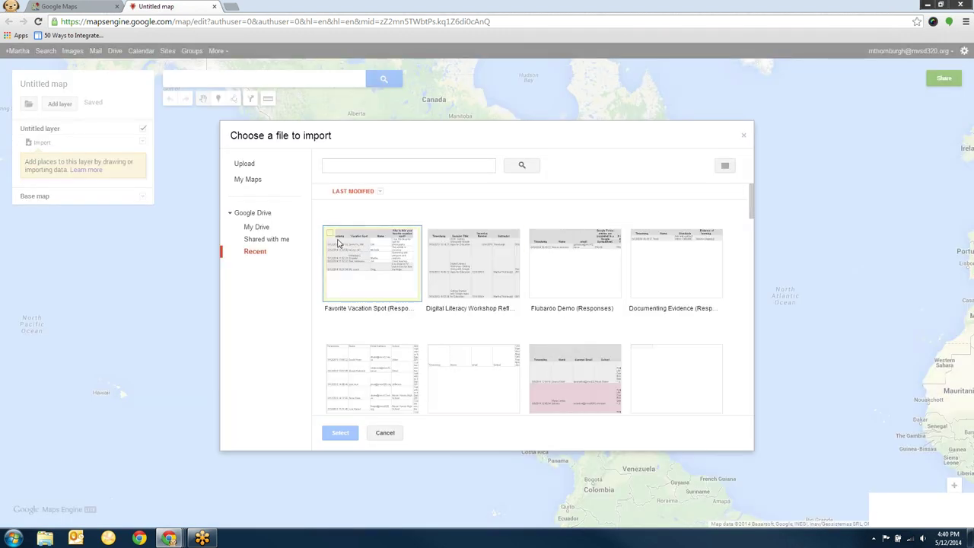
pyautogui.click(371, 262)
pyautogui.click(340, 432)
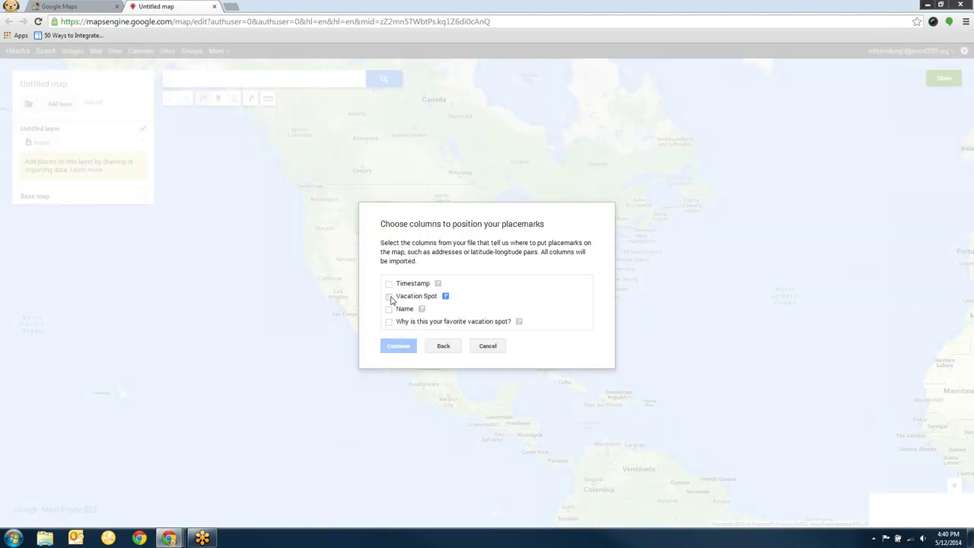
pyautogui.click(389, 296)
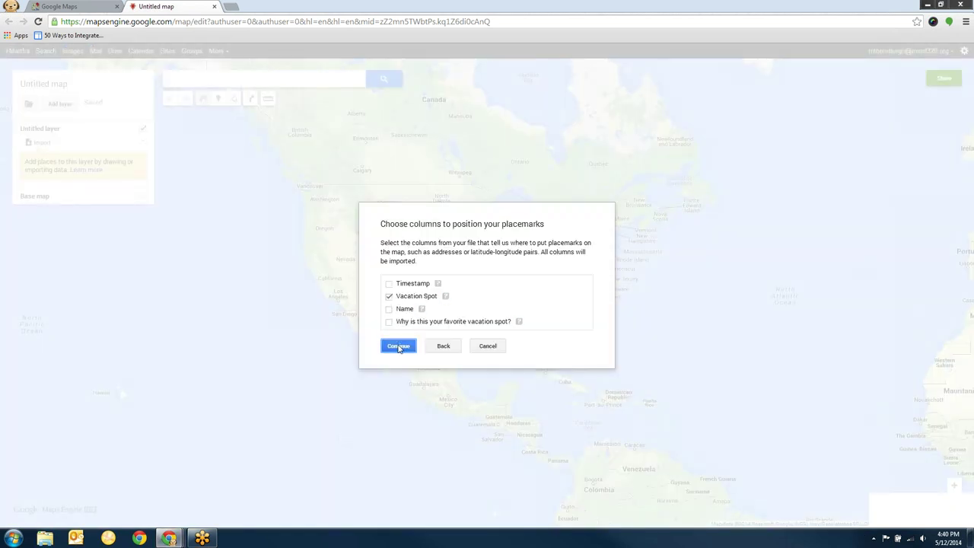
pyautogui.click(401, 345)
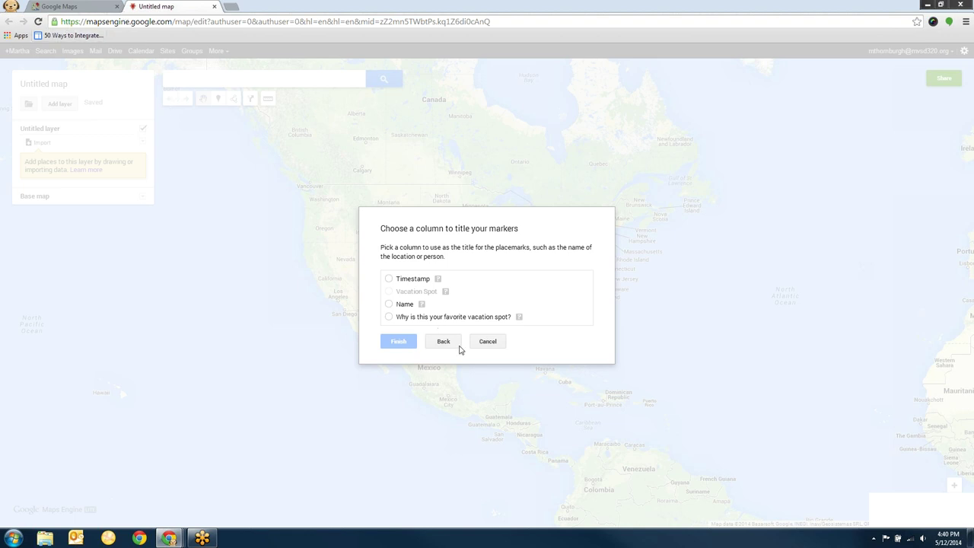
# Abandon the import wizard and show the Favorite Vacation Spots map zoomed out to the whole world
pyautogui.click(487, 343)
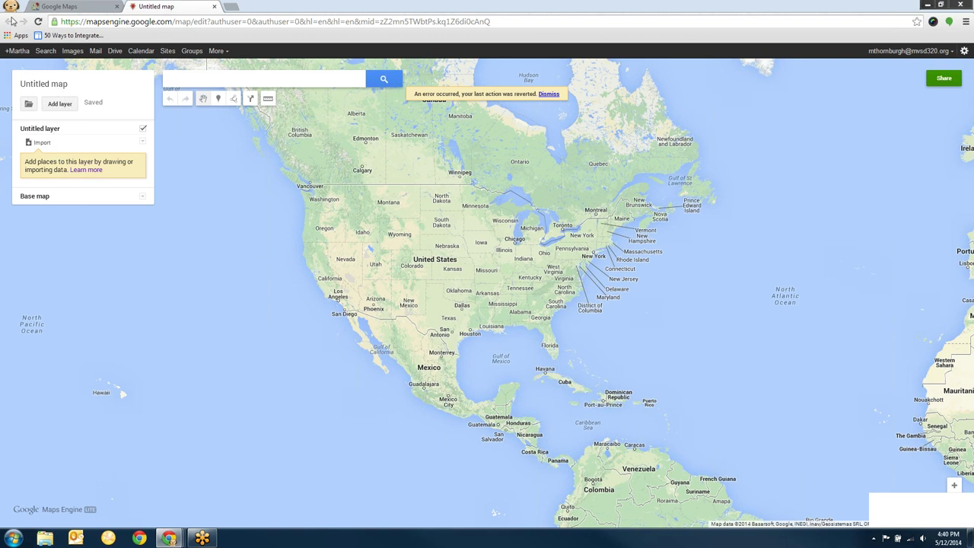
pyautogui.click(96, 7)
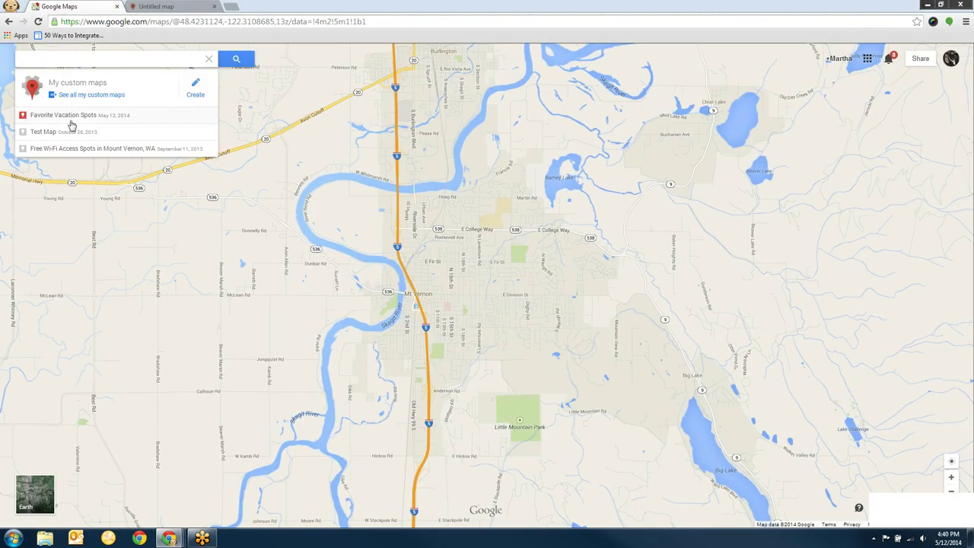
pyautogui.click(71, 119)
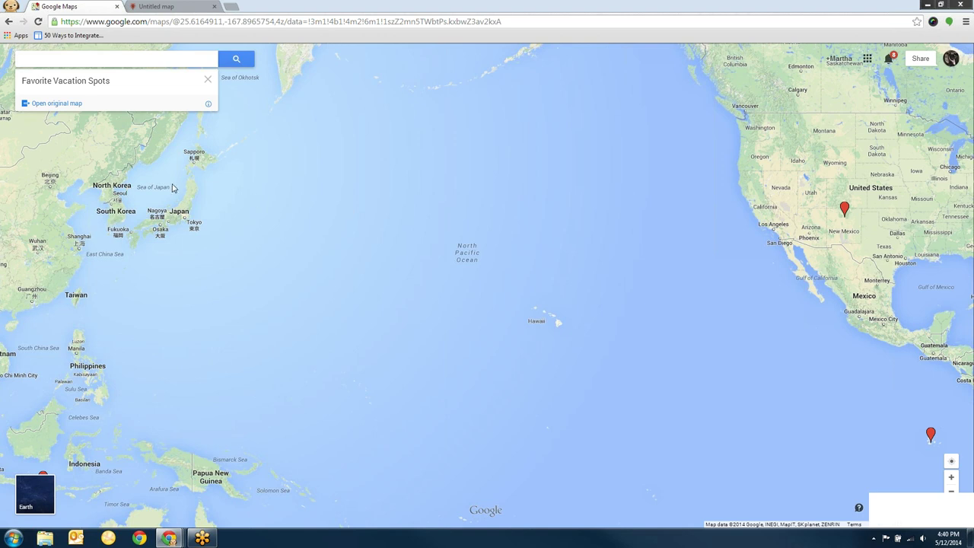
pyautogui.moveTo(114, 247); pyautogui.dragTo(680, 316)
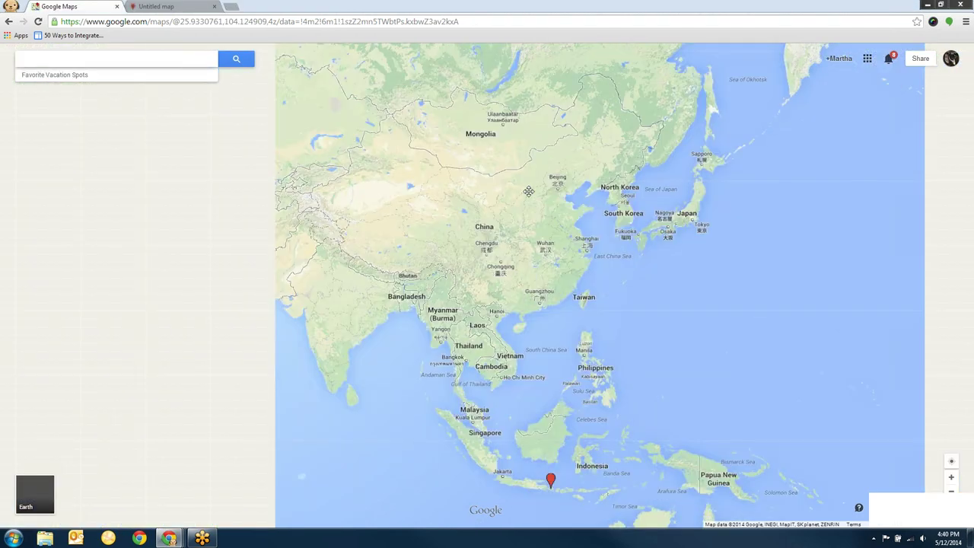
pyautogui.click(950, 491)
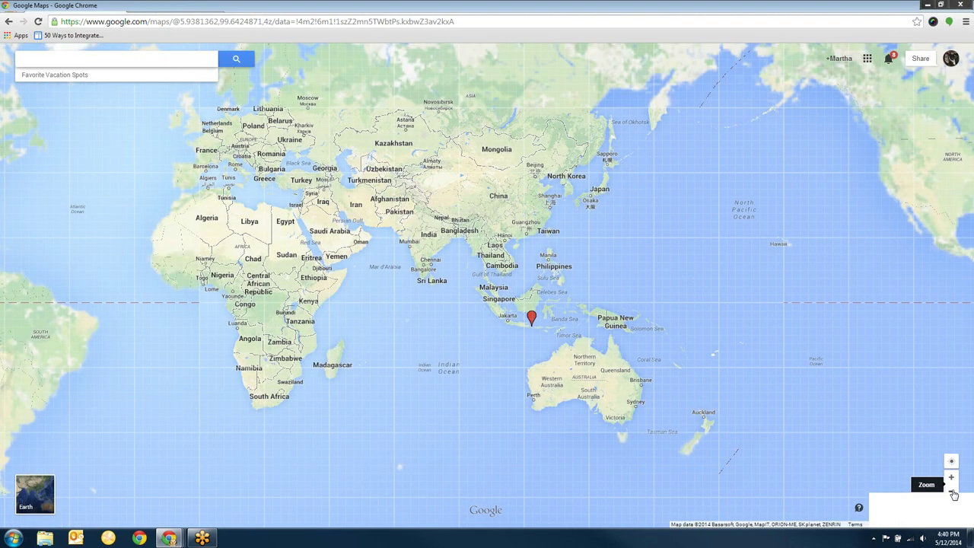
pyautogui.click(952, 492)
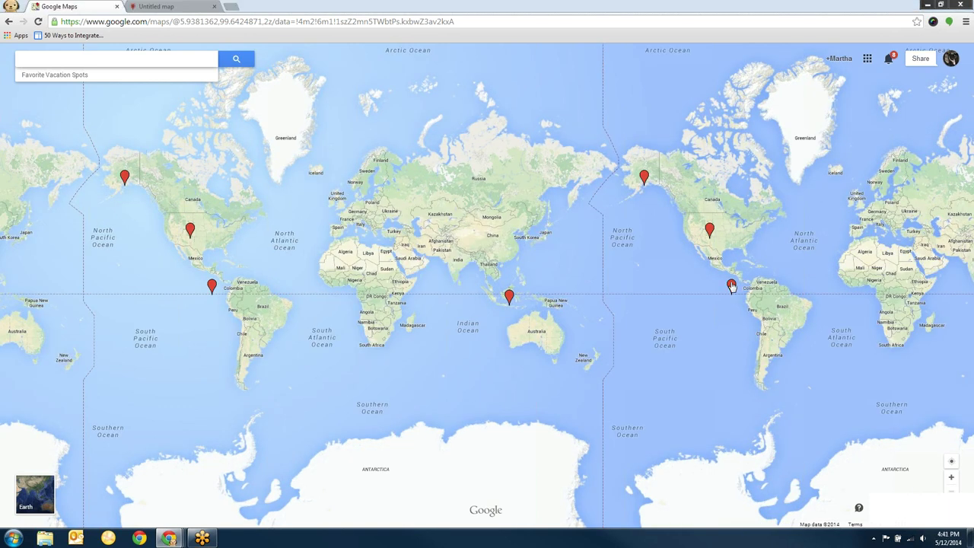
# Read the Galapagos, Santa Fe, Homer and Bali pin responses, then close the Favorite Vacation Spots map
pyautogui.click(730, 286)
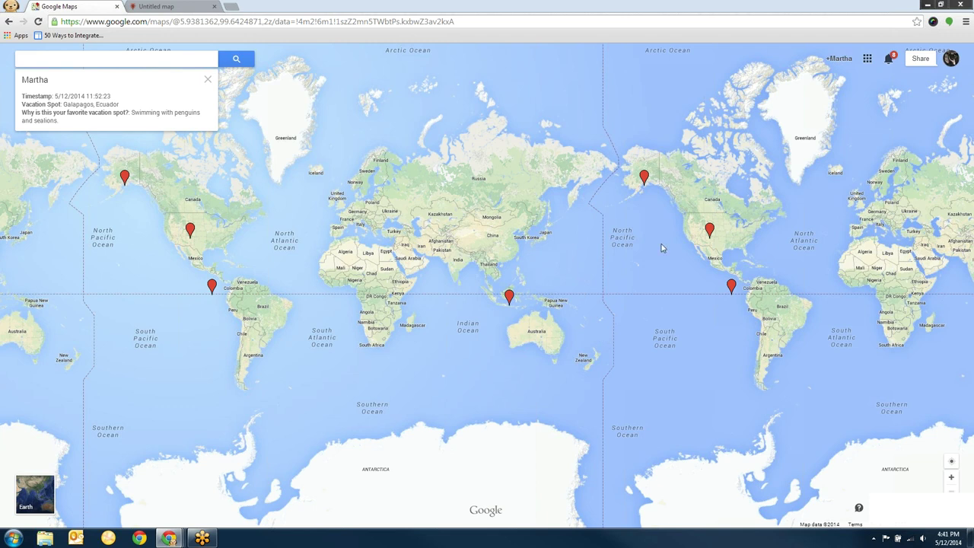
pyautogui.click(709, 231)
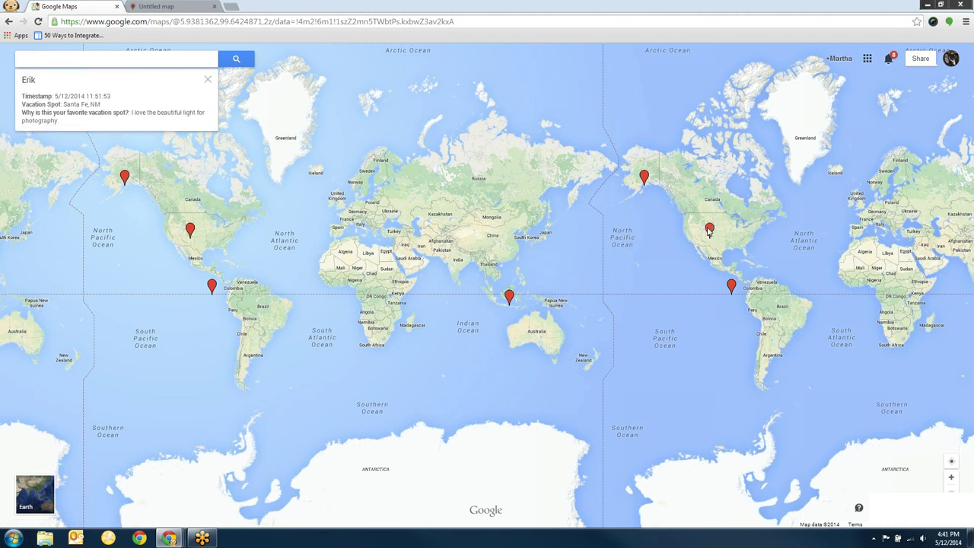
pyautogui.click(644, 178)
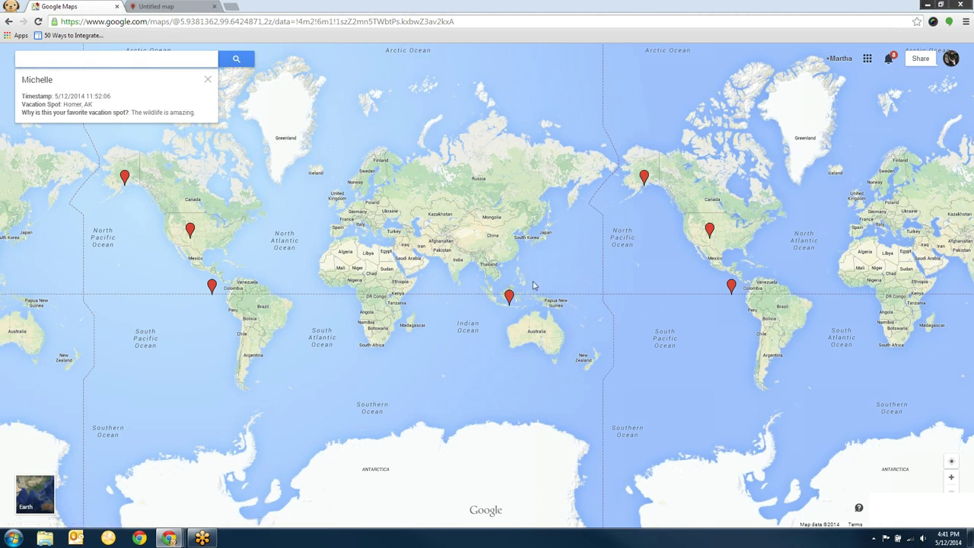
pyautogui.click(510, 299)
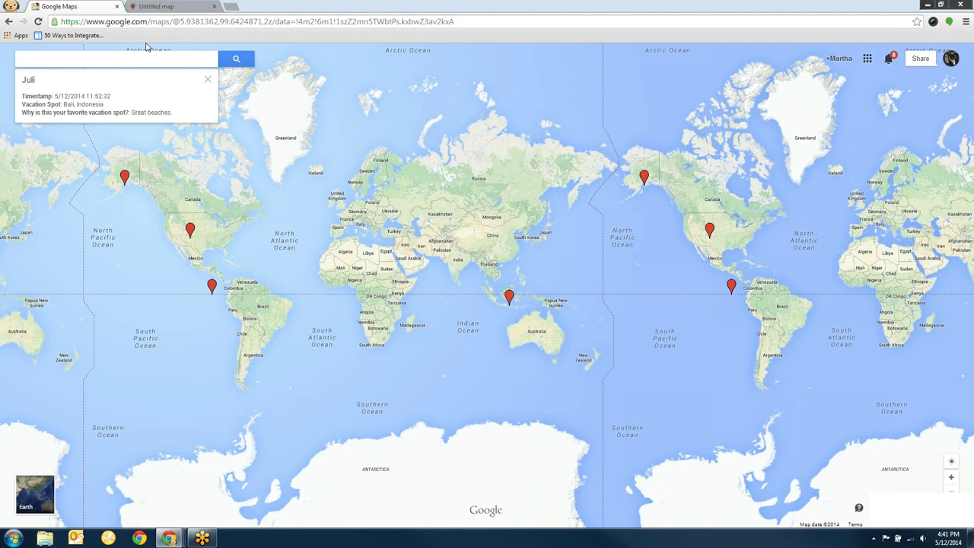
pyautogui.click(212, 287)
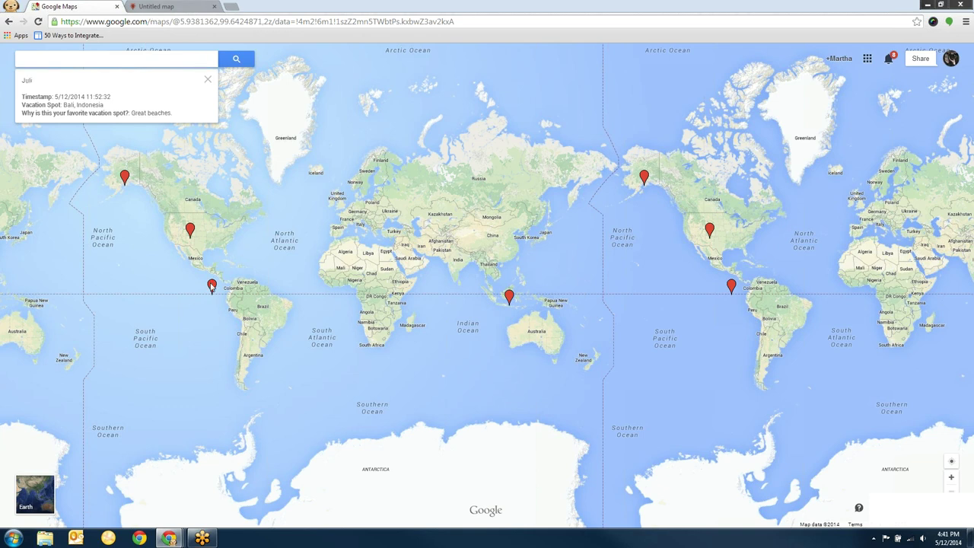
pyautogui.click(208, 80)
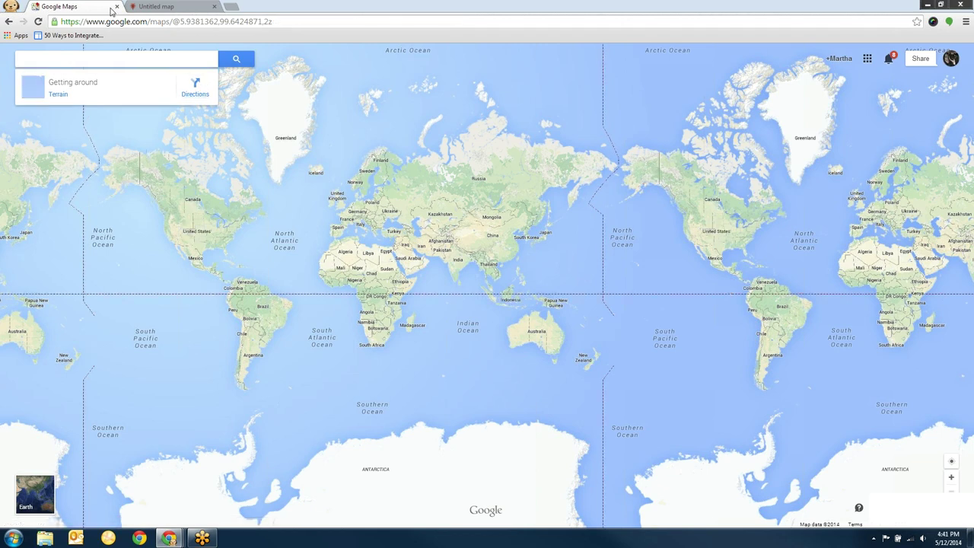
# Pass through the Untitled map and Google Maps tabs back to the slideshow on slide 15
pyautogui.click(156, 6)
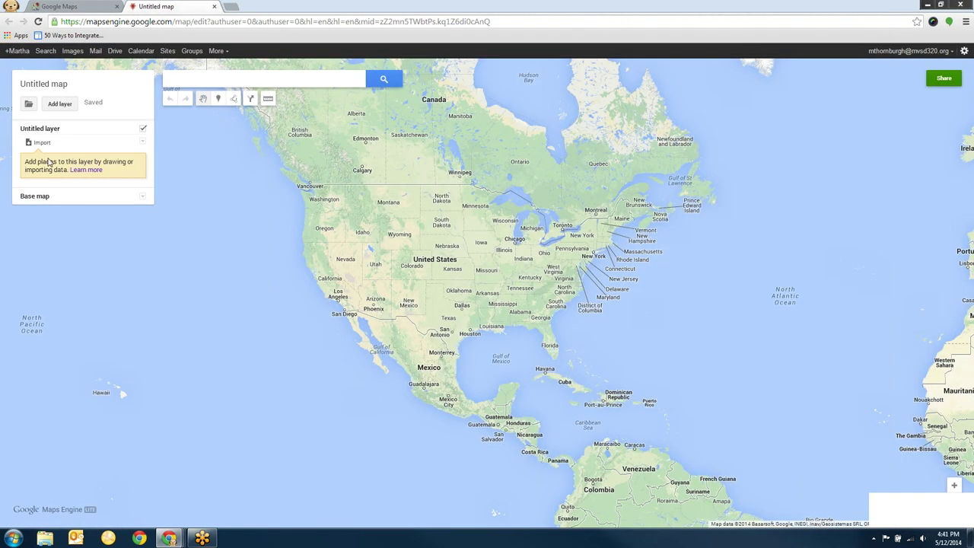
pyautogui.click(62, 10)
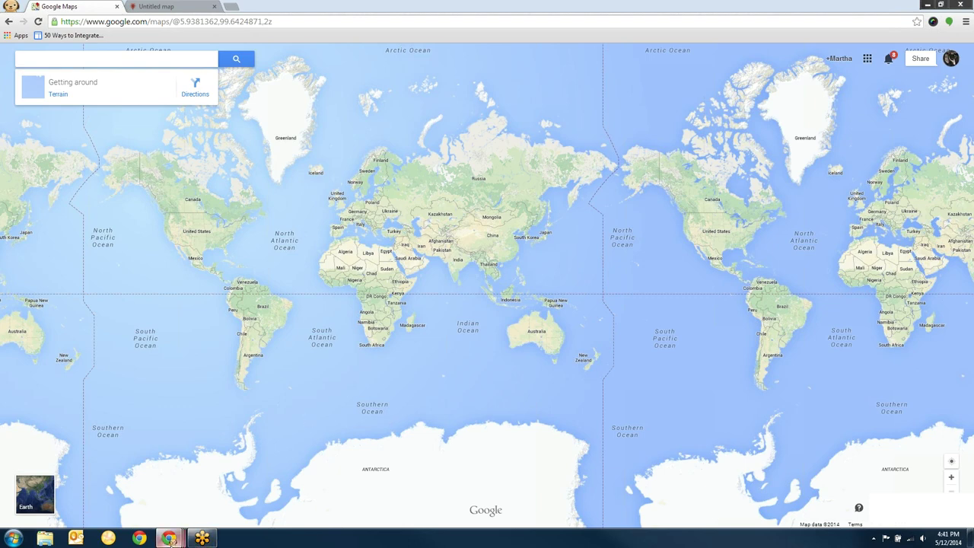
pyautogui.moveTo(169, 538)
pyautogui.click(141, 499)
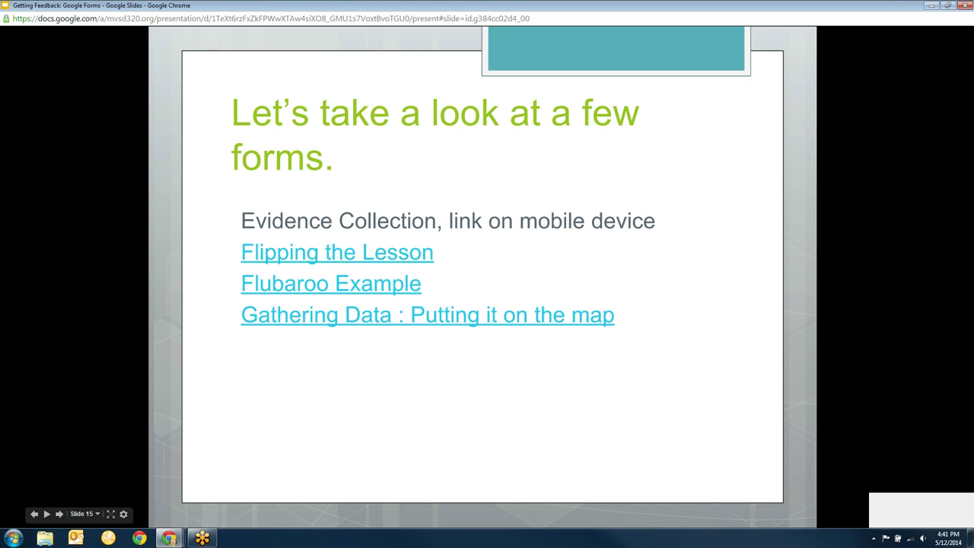
# Create a blank spreadsheet from Google Drive and show its installed add-ons, Flubaroo and Schedule Generator
pyautogui.doubleClick(622, 24)
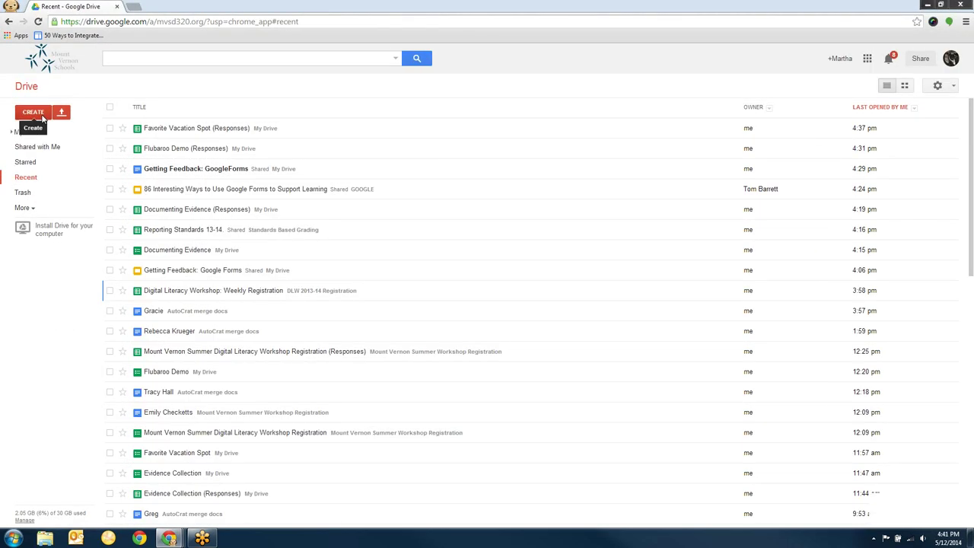
pyautogui.click(43, 116)
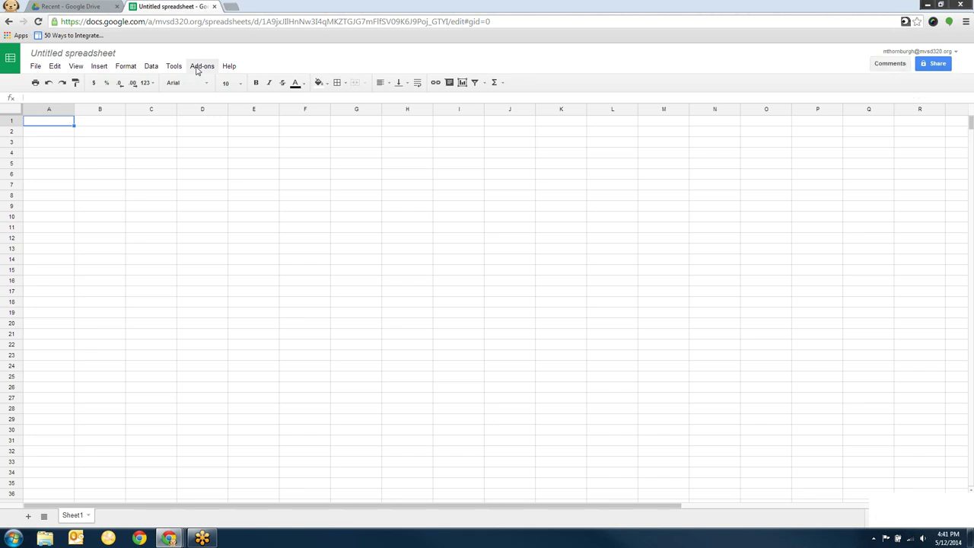
pyautogui.click(196, 69)
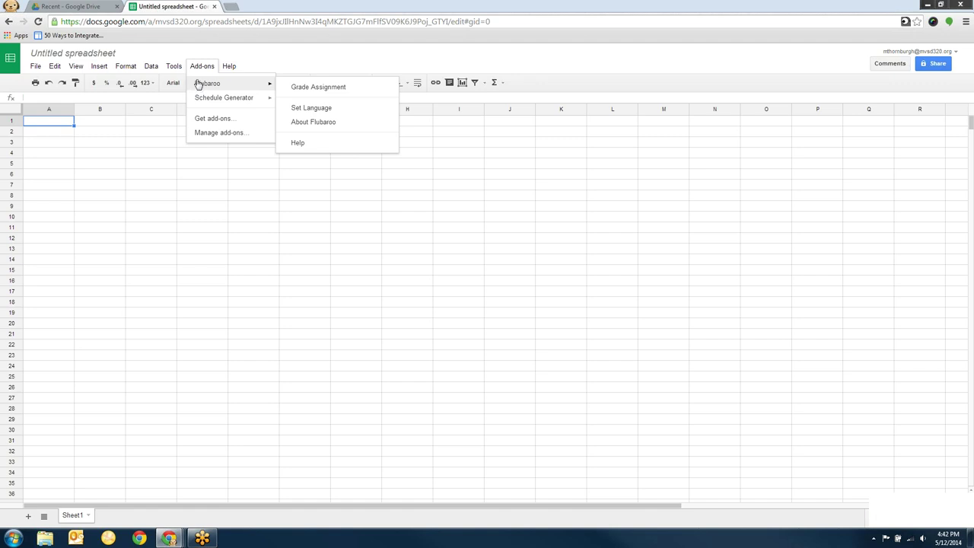
pyautogui.click(213, 119)
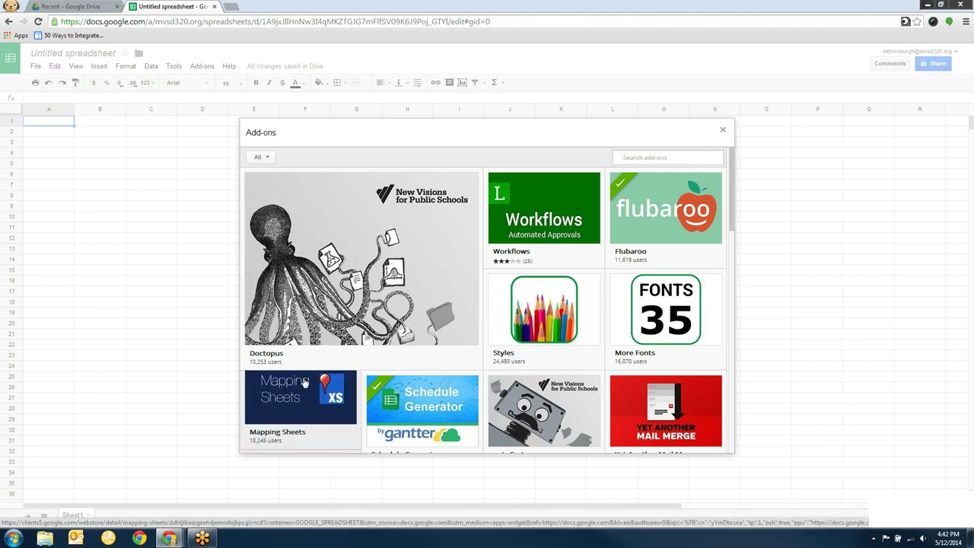
pyautogui.moveTo(301, 411)
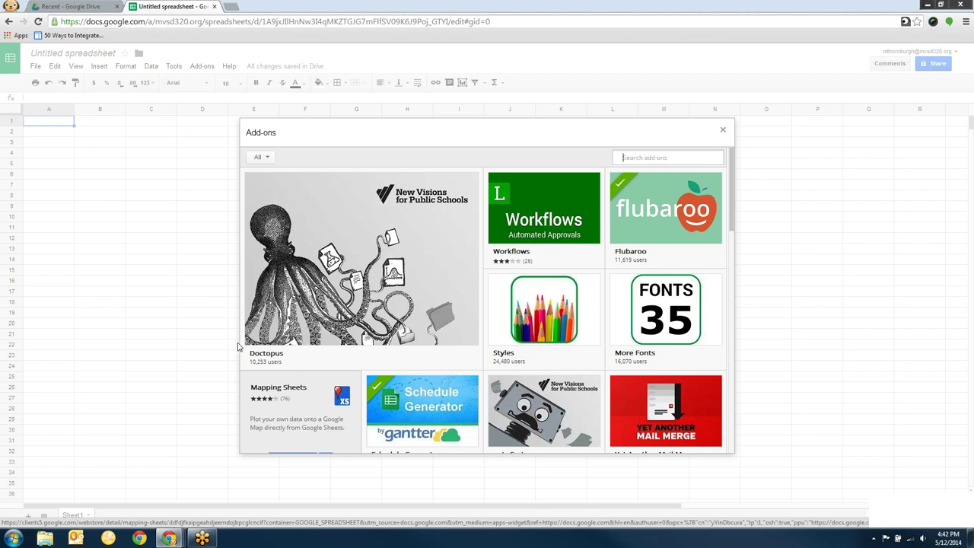
pyautogui.click(724, 131)
pyautogui.click(172, 67)
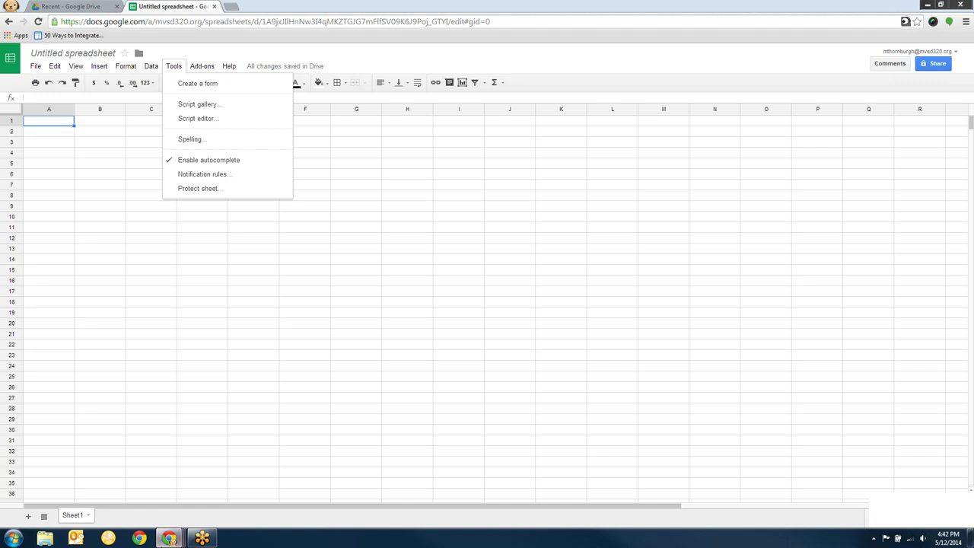
pyautogui.moveTo(168, 538)
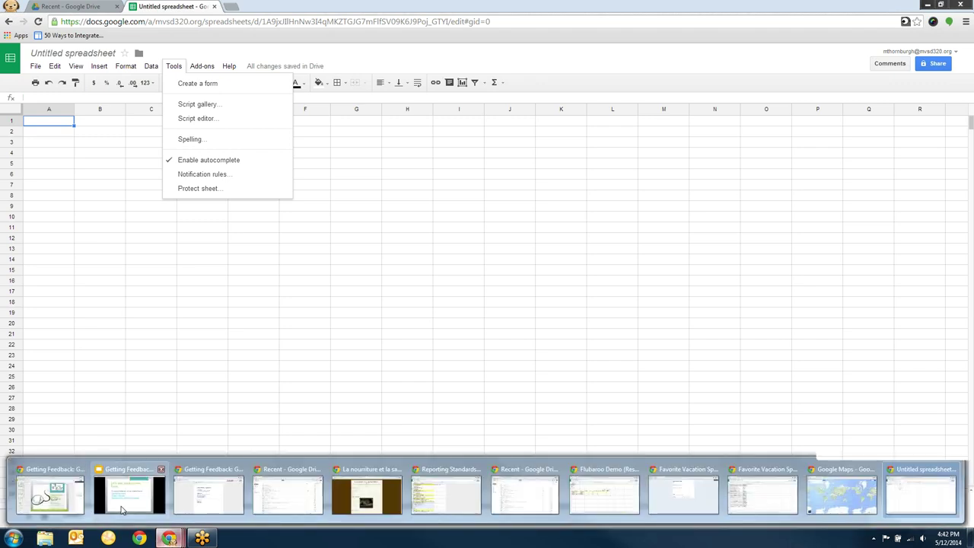
# Bring the slideshow forward and advance to slide 16, 'Reflect on Your Learning'
pyautogui.click(111, 499)
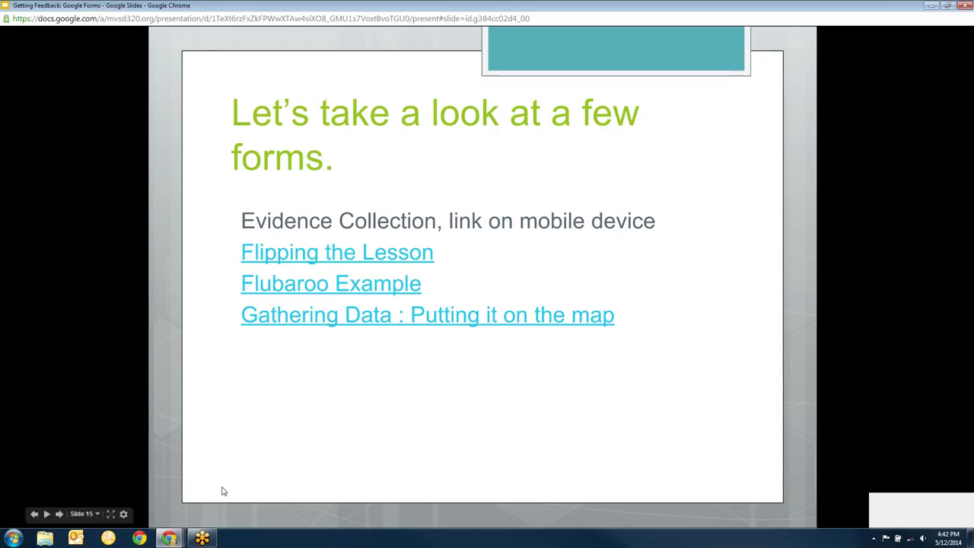
pyautogui.moveTo(61, 514)
pyautogui.moveTo(483, 274)
pyautogui.click(60, 515)
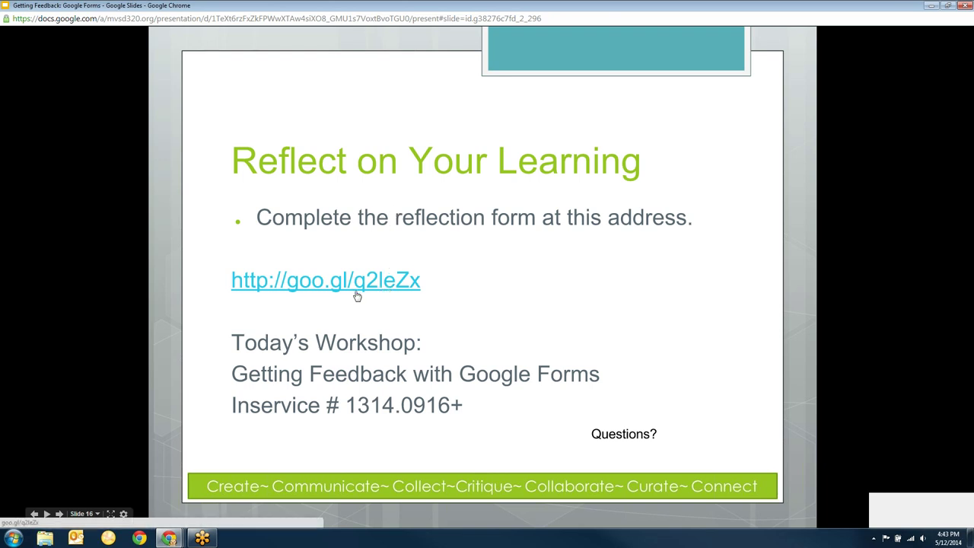
# Try advancing to slide 17, the Coming Next slide; the slideshow stays on slide 16
pyautogui.click(60, 515)
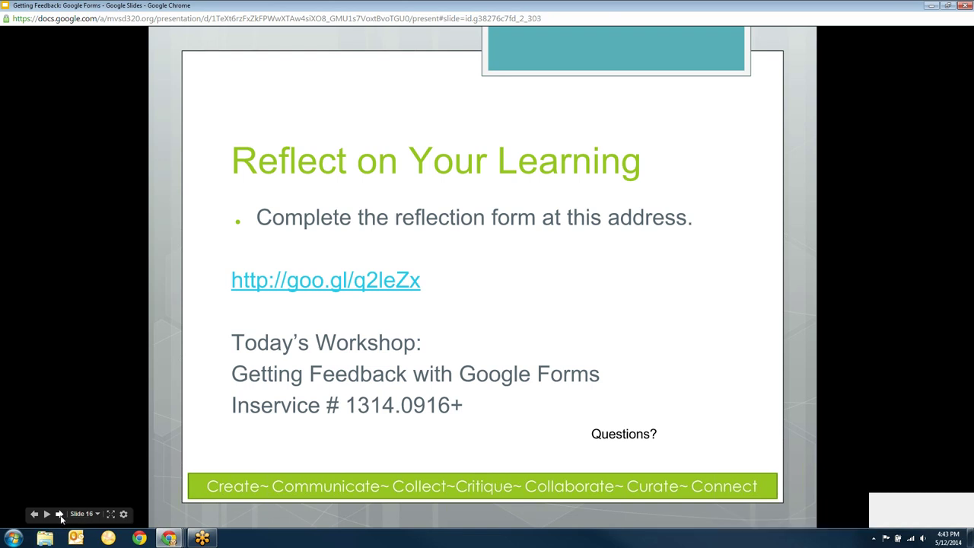